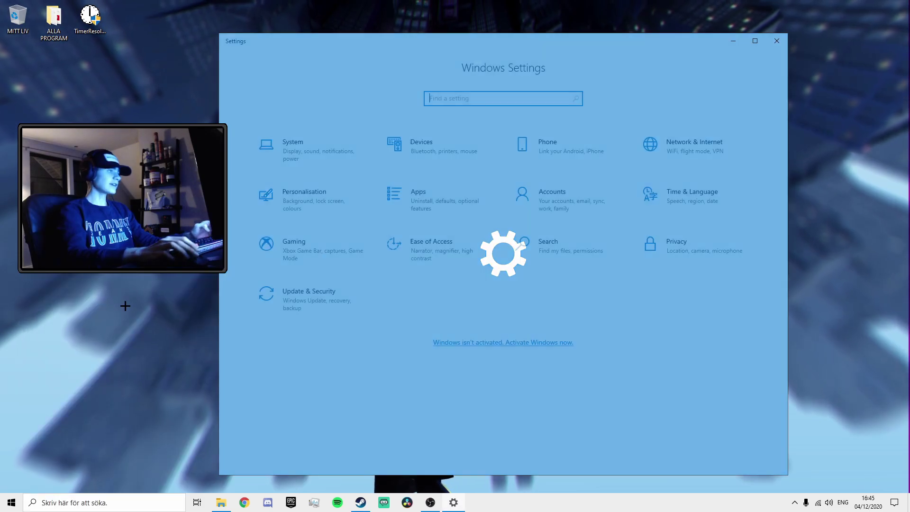
Check Windows Update for updates, start installing the optional 2020-11 cumulative update KB4586853, and minimise Settings.
click(337, 300)
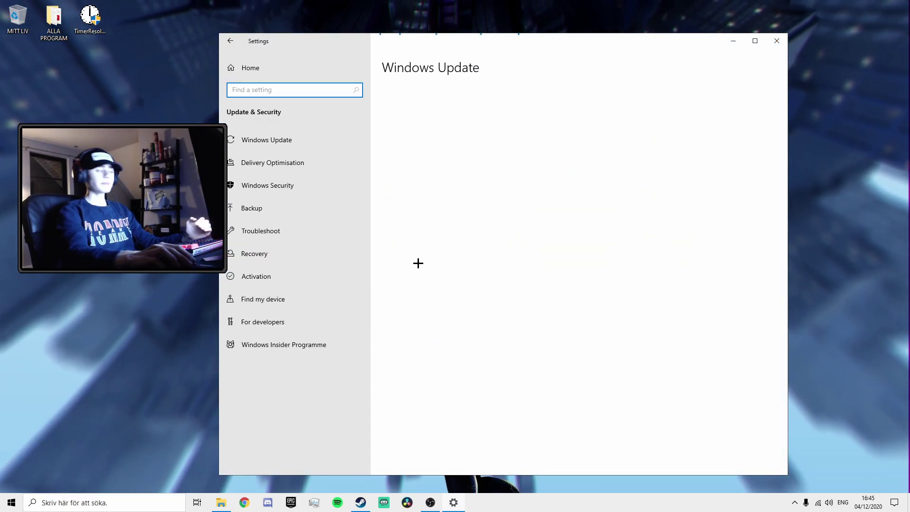
click(433, 124)
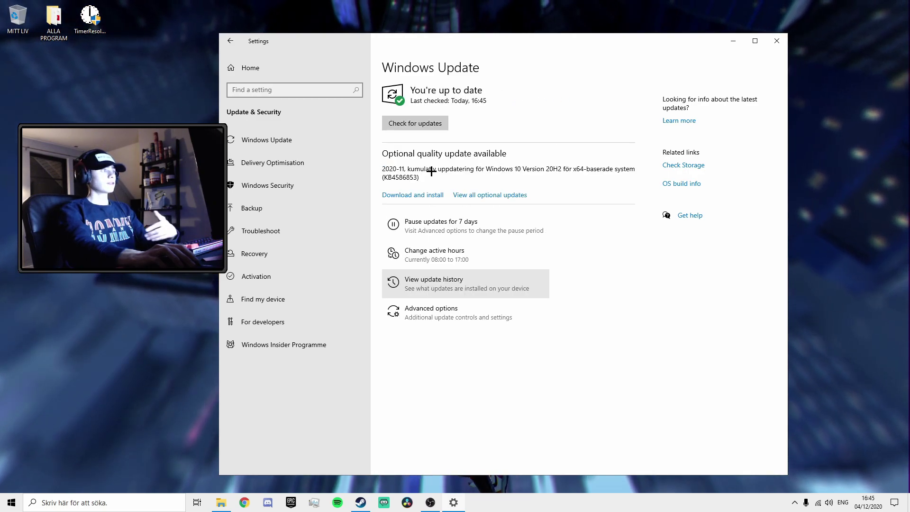
click(414, 195)
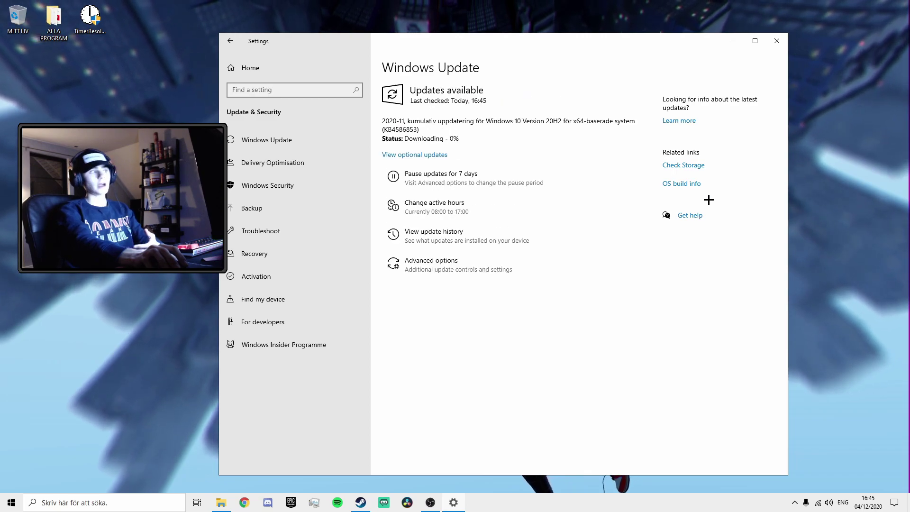
click(730, 39)
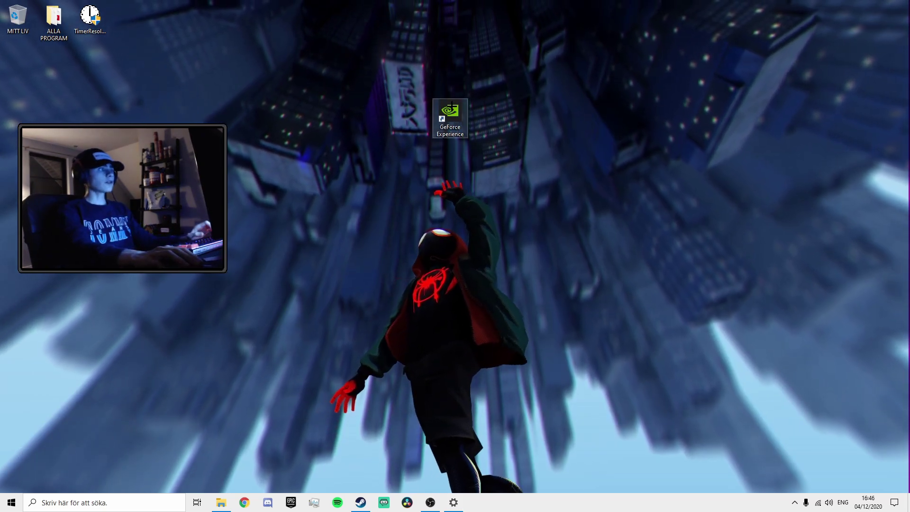
Start downloading Game Ready Driver version 457.51 in GeForce Experience and minimise its window.
double_click(449, 113)
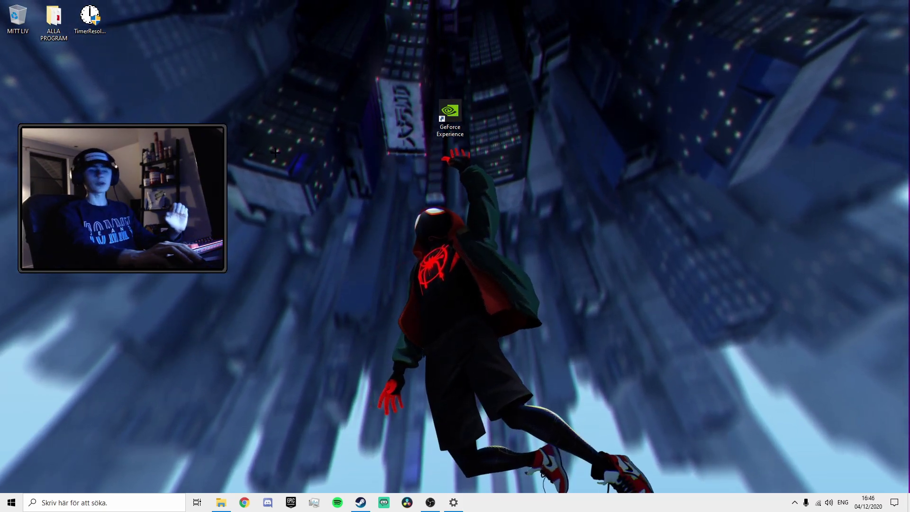
click(122, 502)
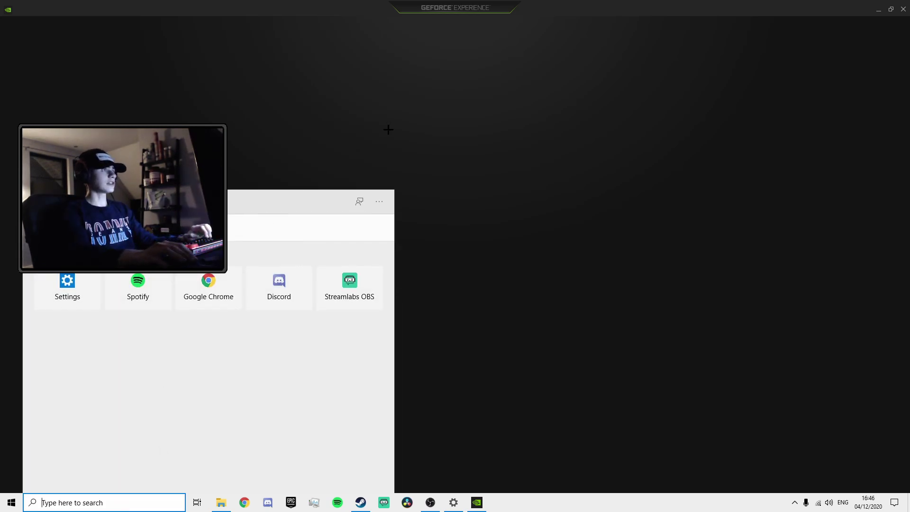
click(378, 135)
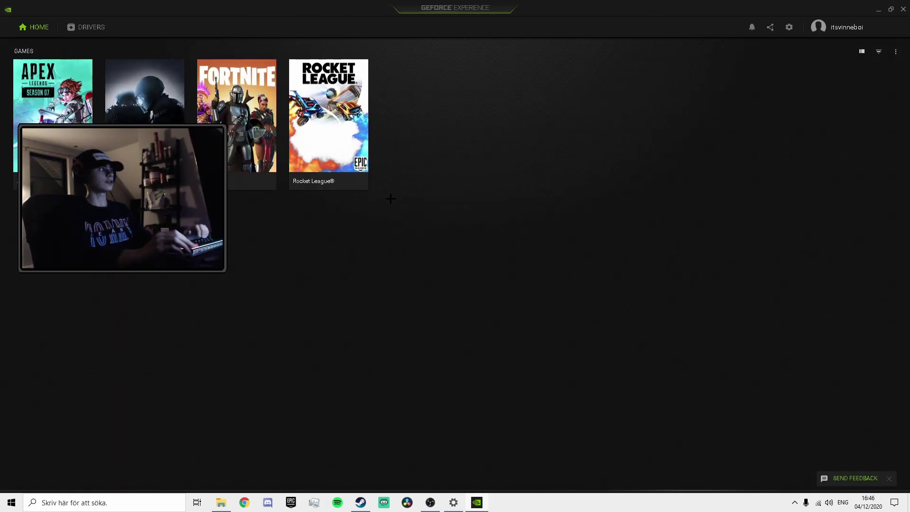
click(94, 27)
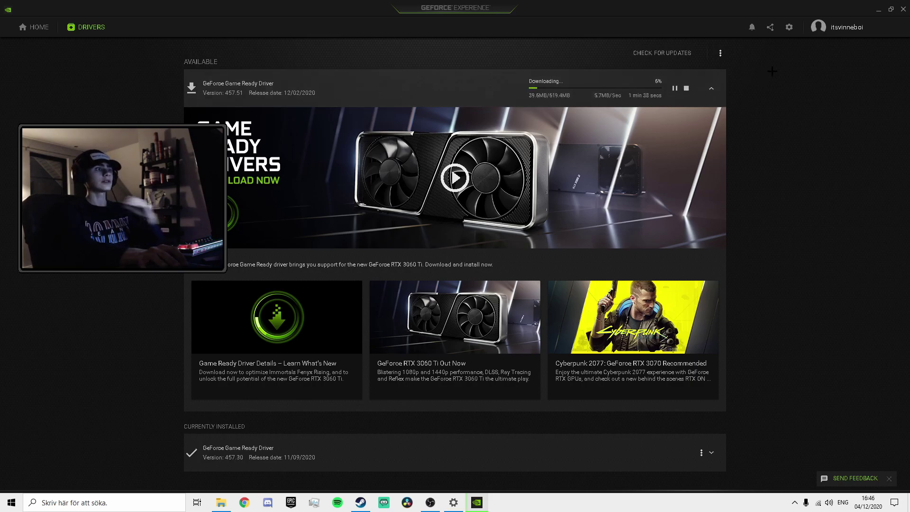
click(877, 9)
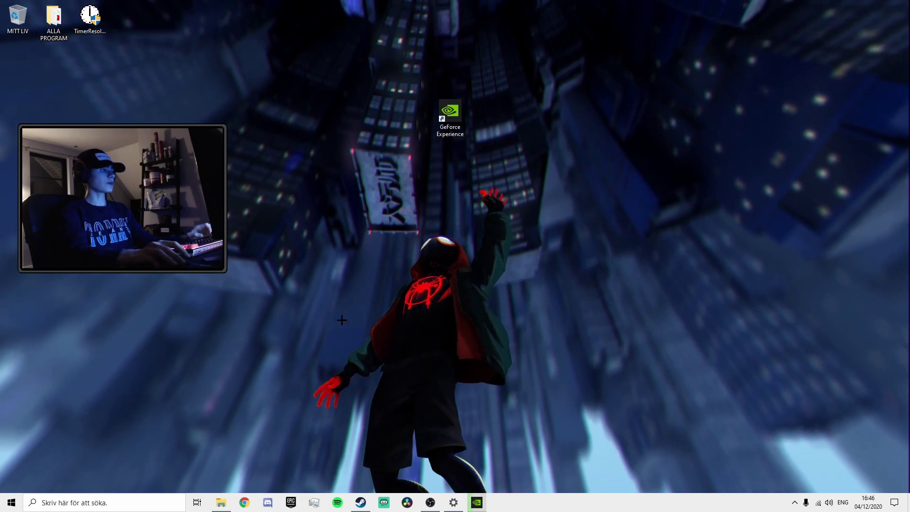
Set Low Latency Mode to Ultra in the global 3D settings of the NVIDIA Control Panel.
right_click(407, 259)
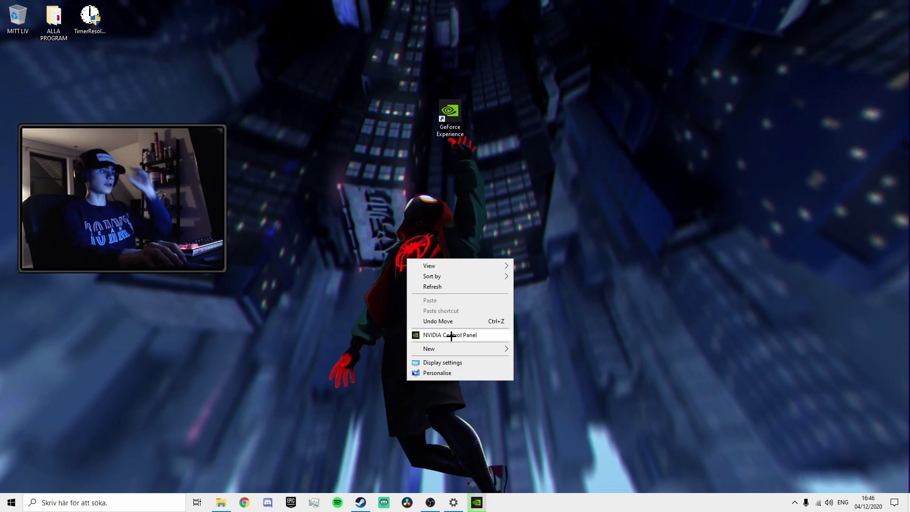
click(448, 335)
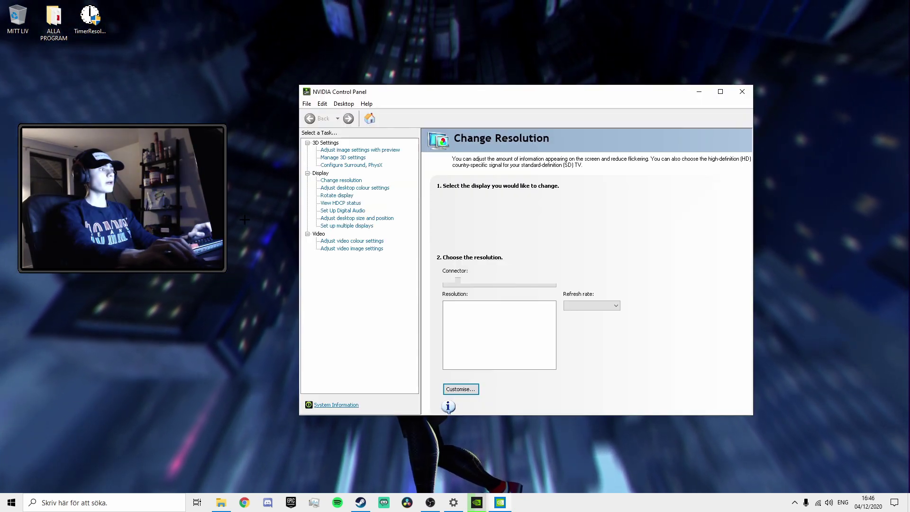
click(338, 157)
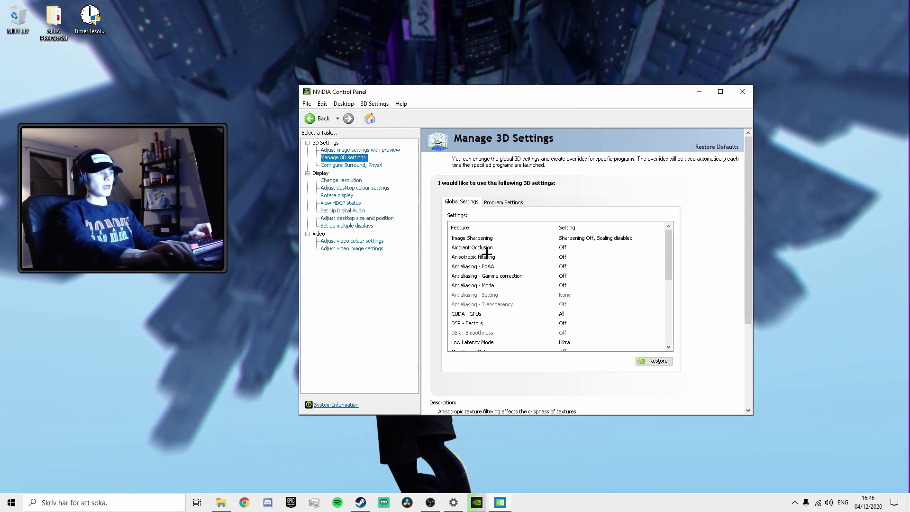
click(568, 342)
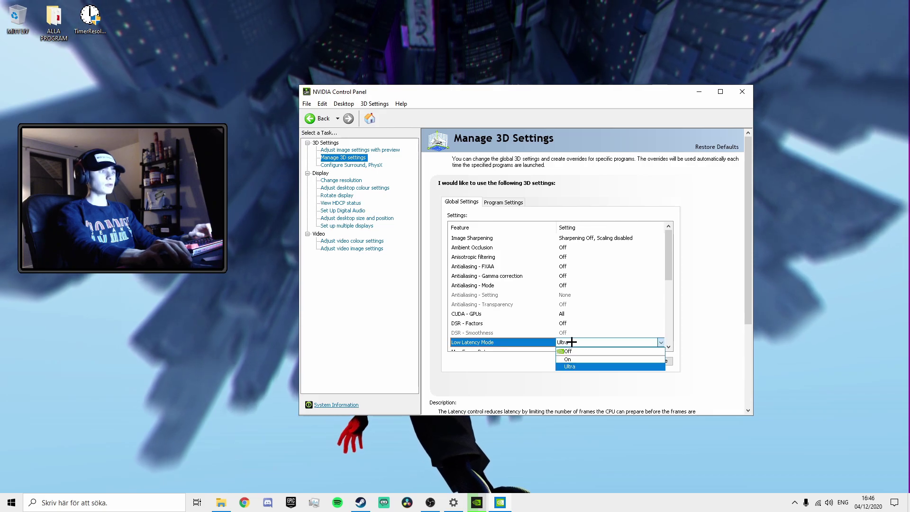
click(580, 363)
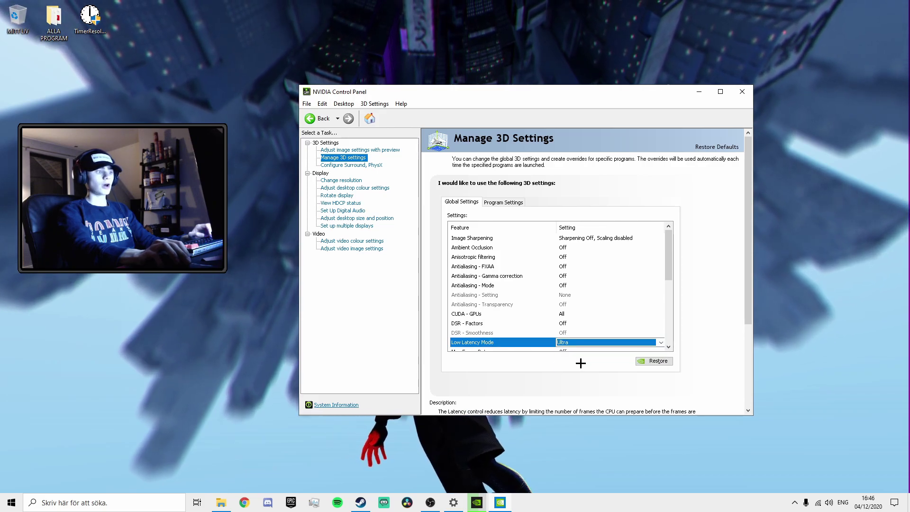
scroll(600, 316, down, 1)
click(601, 315)
click(600, 314)
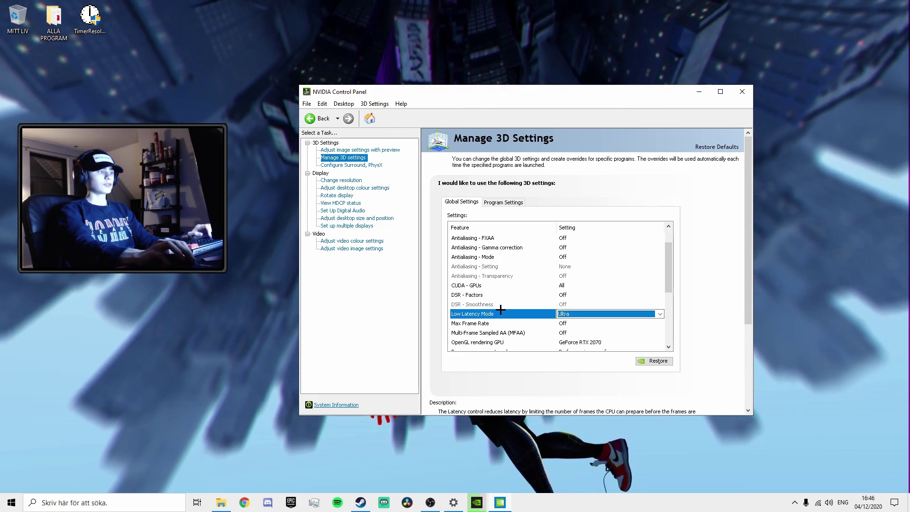
Set the global Power management mode to Prefer maximum performance.
scroll(530, 314, down, 1)
scroll(530, 314, down, 1)
click(593, 294)
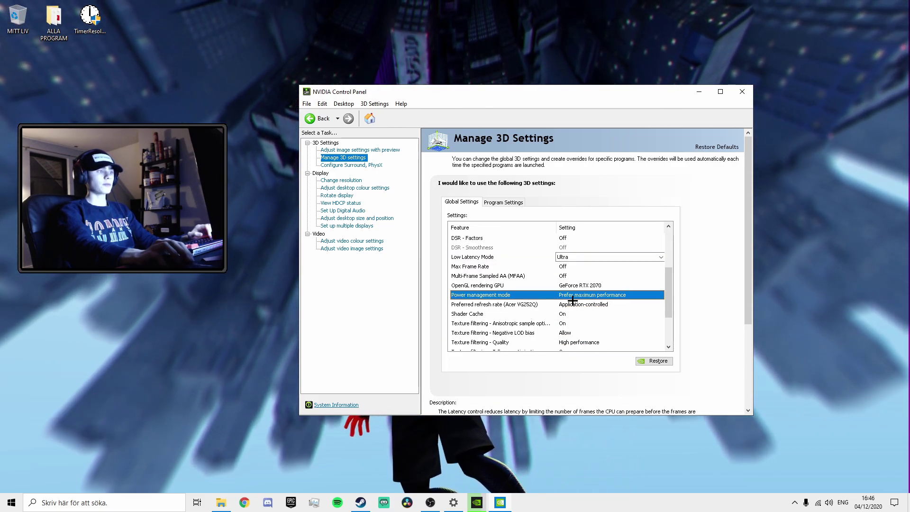
click(593, 294)
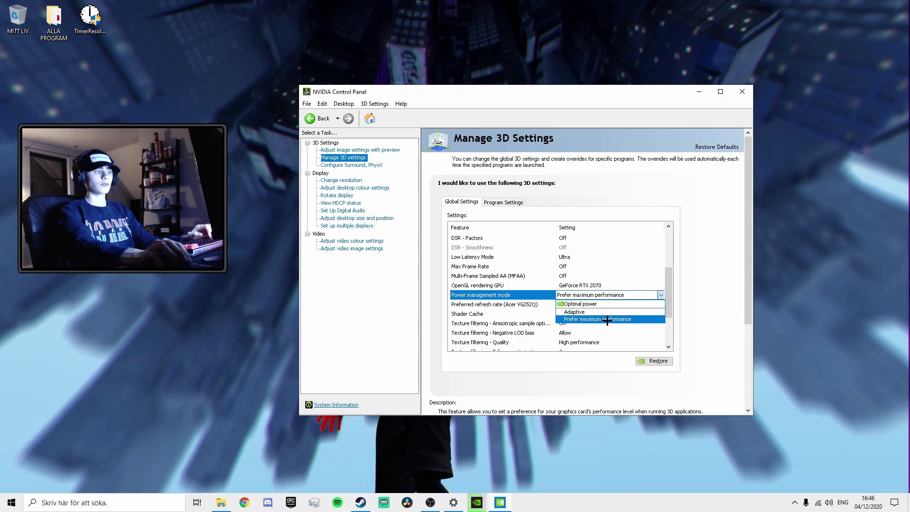
click(606, 320)
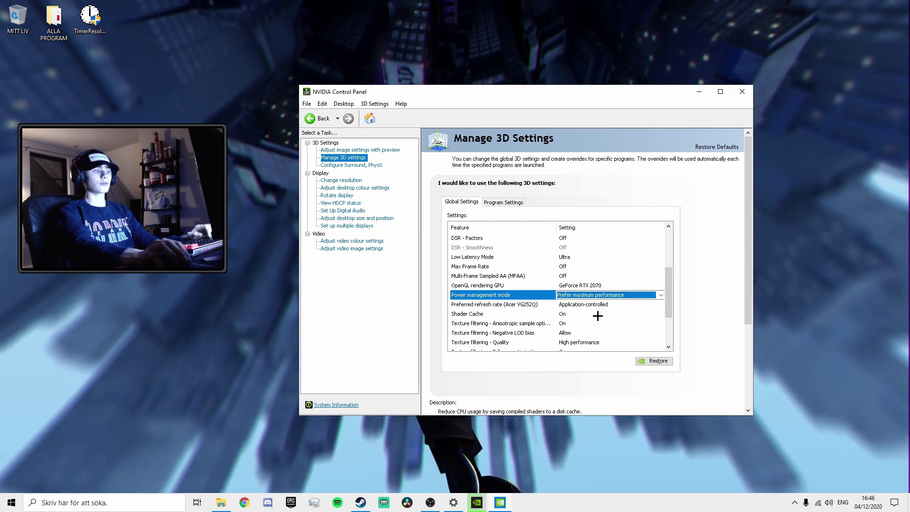
Set Texture filtering - Quality to High performance, and view the image settings with preview before closing the NVIDIA Control Panel.
scroll(595, 314, down, 1)
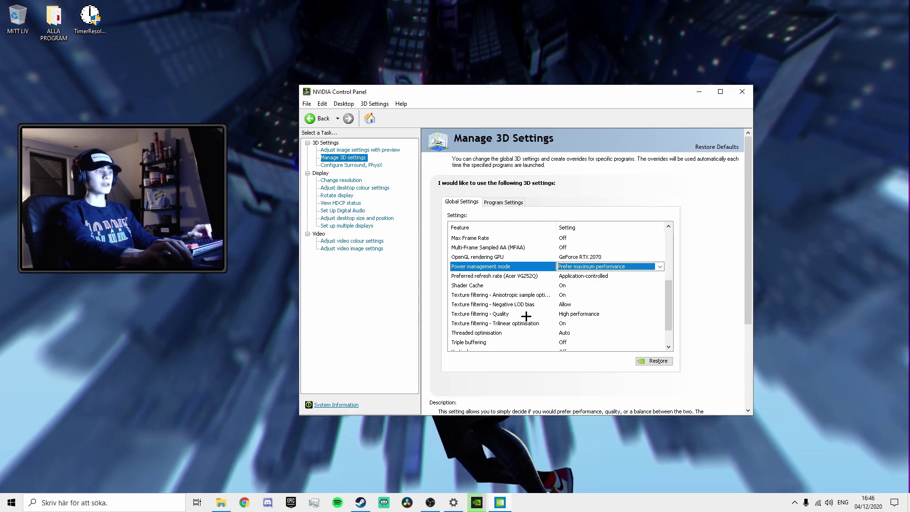
click(580, 314)
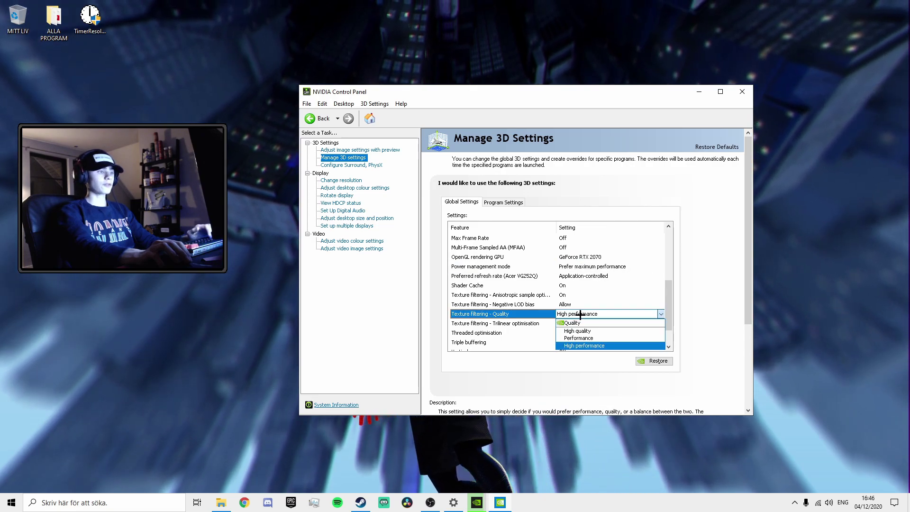
click(580, 343)
scroll(563, 332, down, 1)
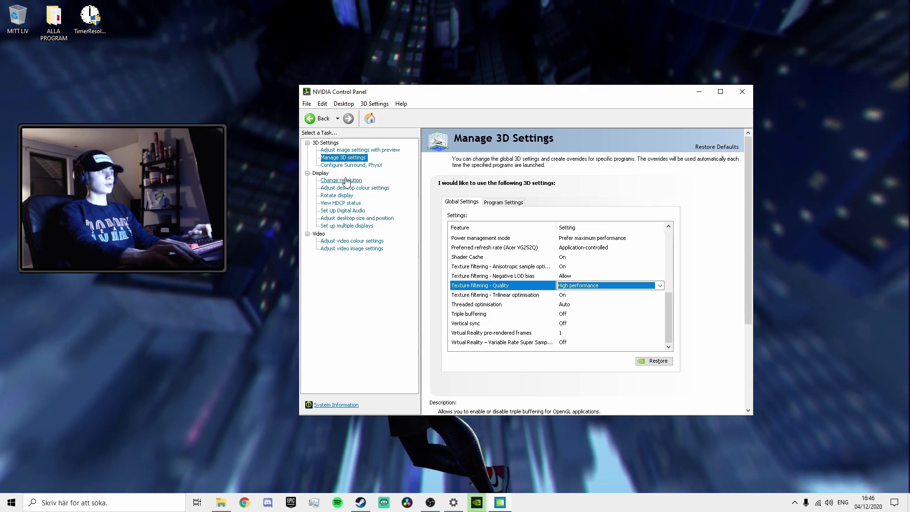
click(353, 149)
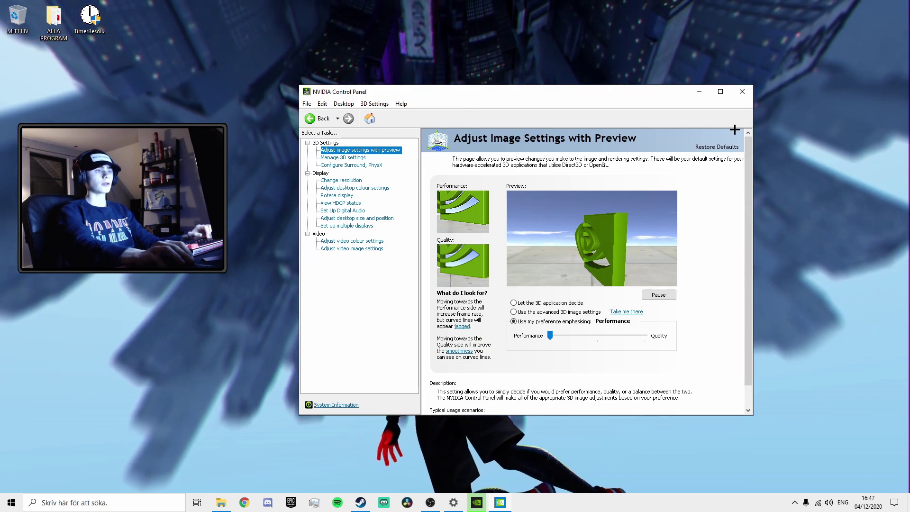
click(742, 92)
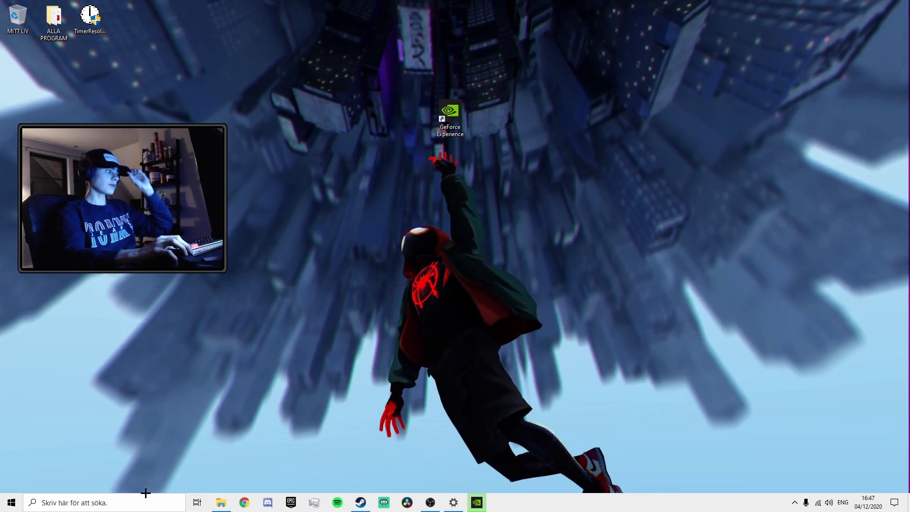
Find regedit through Windows search, launch Registry Editor with elevated permission, and reposition its window.
click(145, 501)
text(regedit)
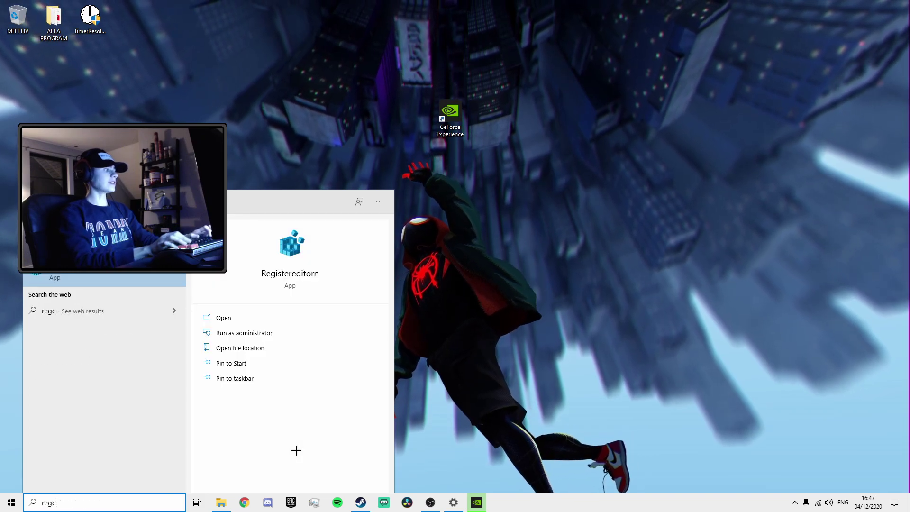
key(Return)
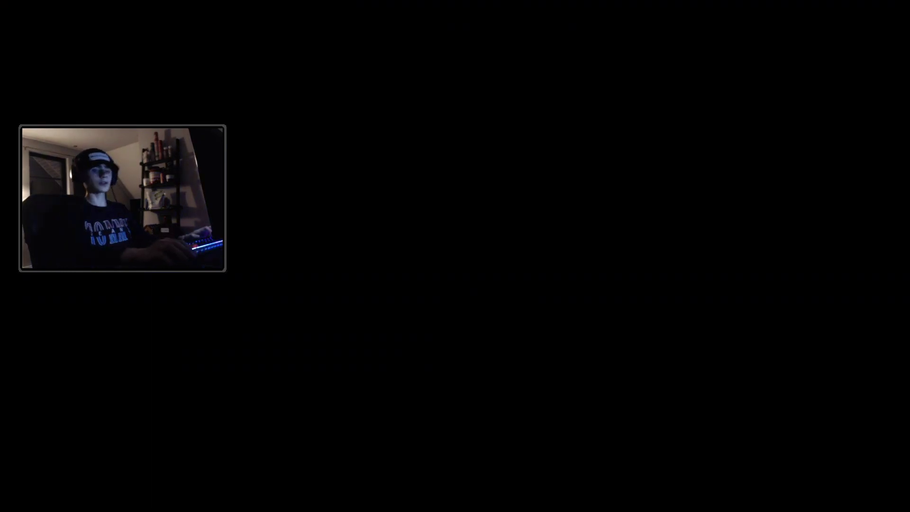
key(alt+y)
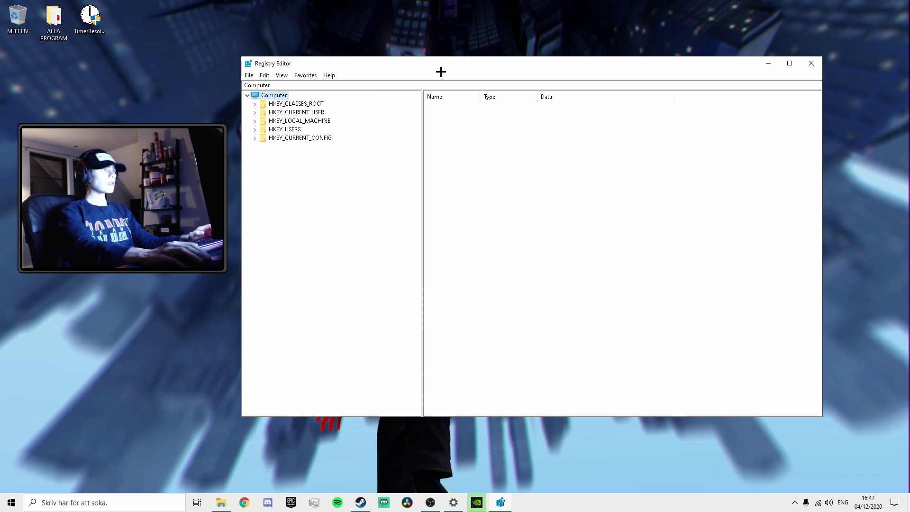
mouse_move(422, 71)
mouse_down()
mouse_move(386, 63)
mouse_move(427, 71)
mouse_up()
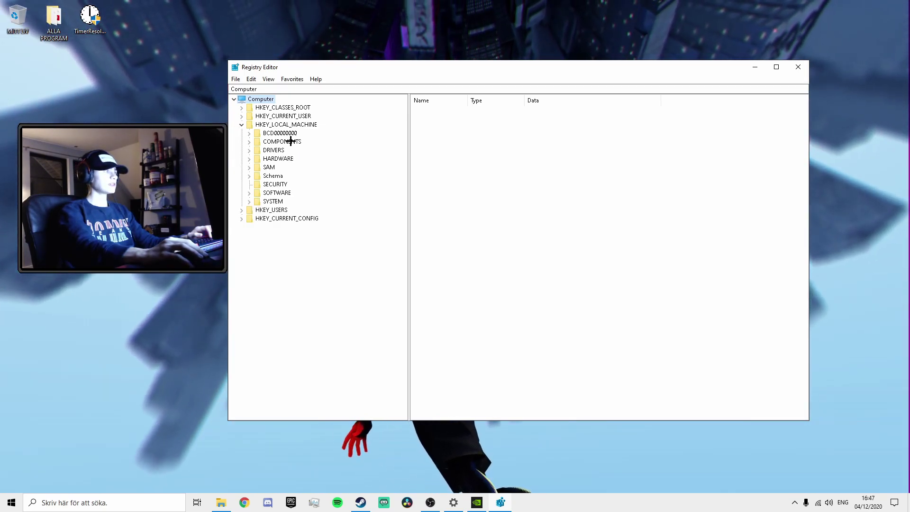
Open the registry key HKEY_LOCAL_MACHINE\SOFTWARE\Microsoft\Windows NT\CurrentVersion\Multimedia\SystemProfile.
click(249, 192)
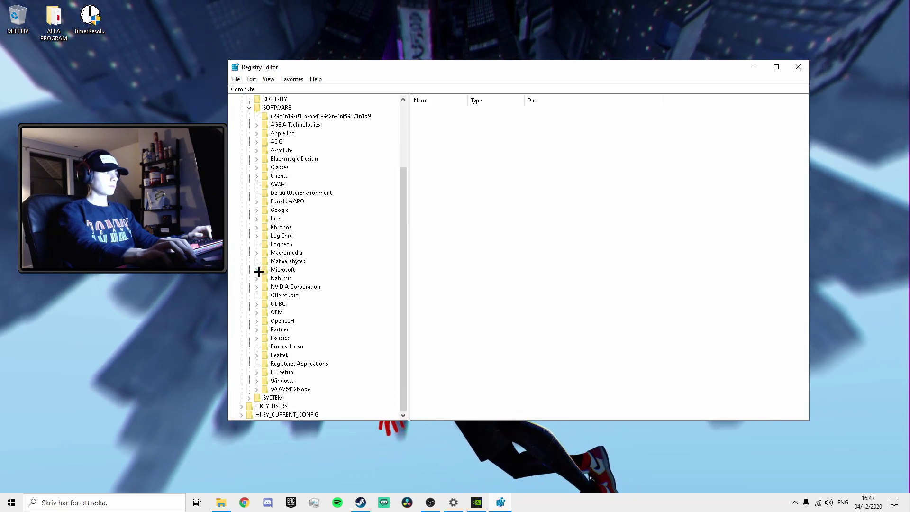
click(258, 270)
scroll(276, 261, down, 6)
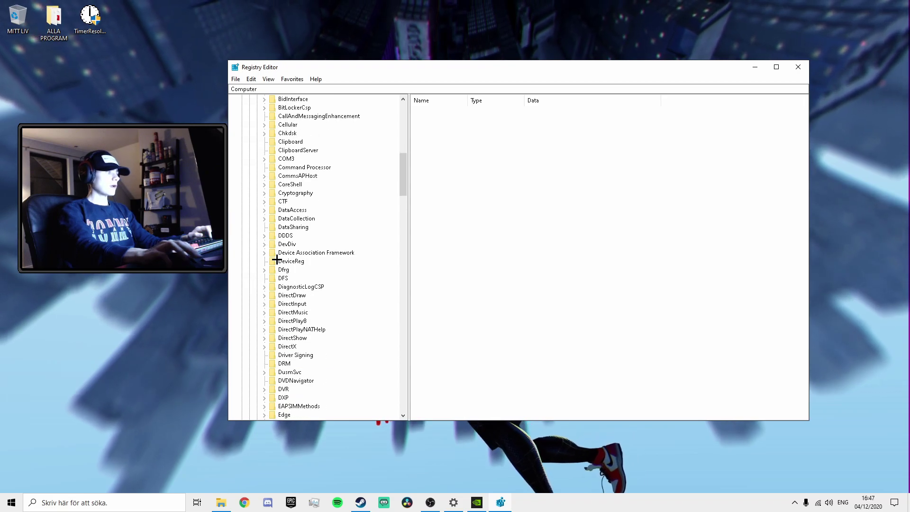
scroll(277, 259, down, 20)
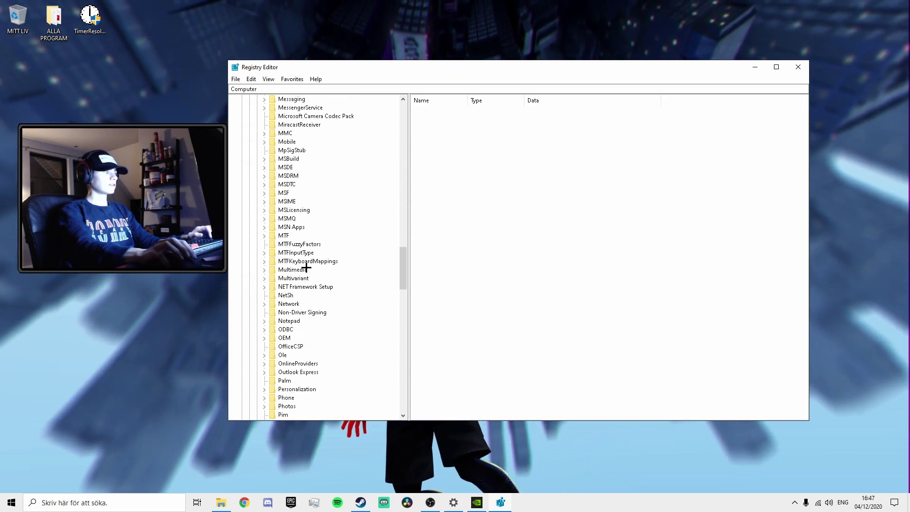
scroll(306, 268, down, 20)
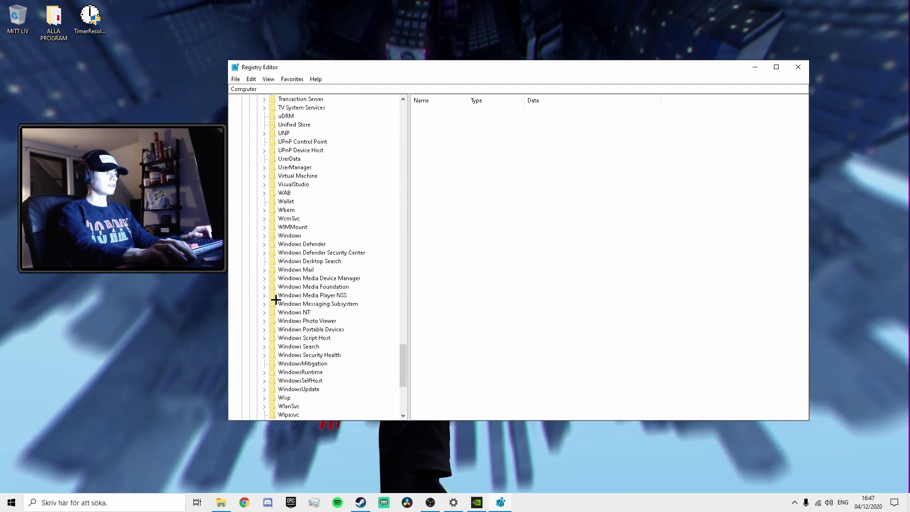
click(264, 312)
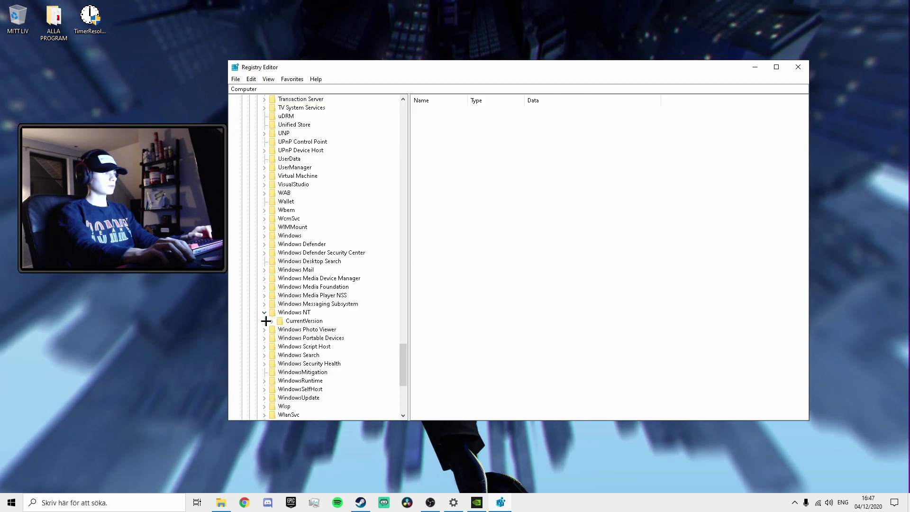
click(270, 321)
scroll(277, 315, down, 2)
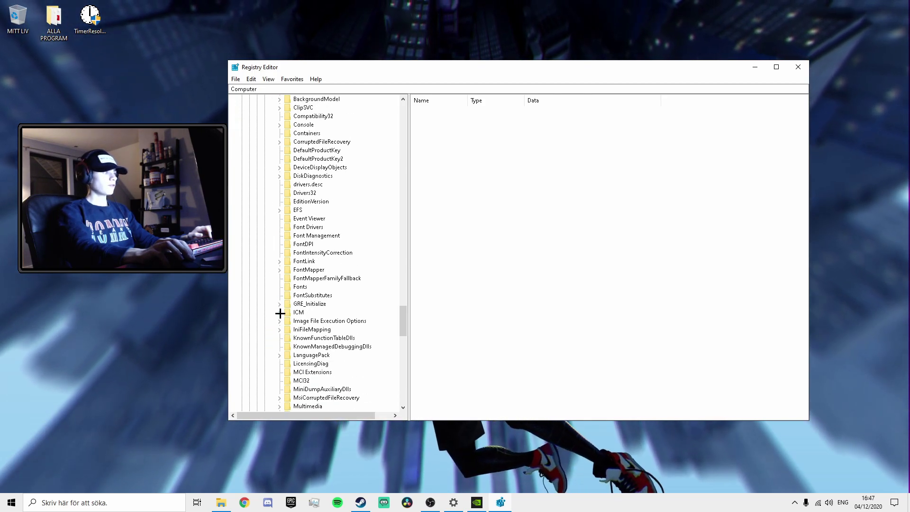
scroll(281, 332, down, 2)
scroll(281, 343, down, 1)
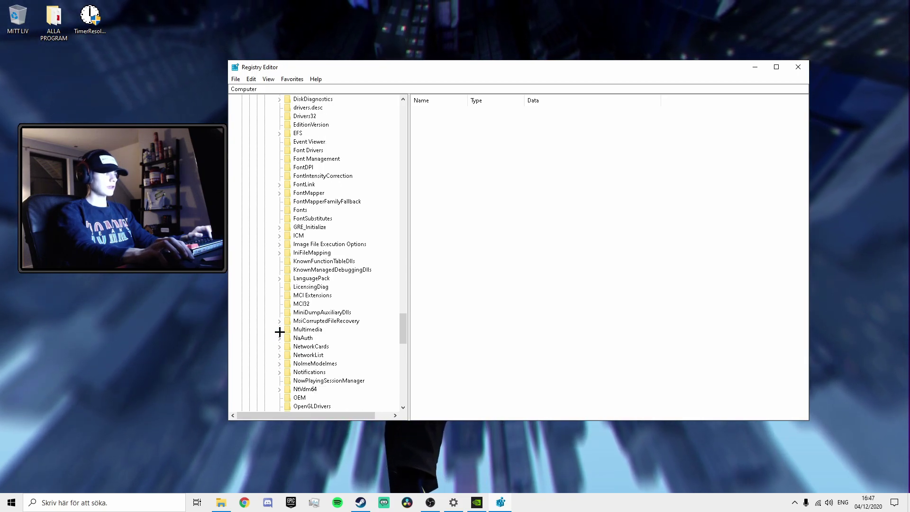
click(304, 337)
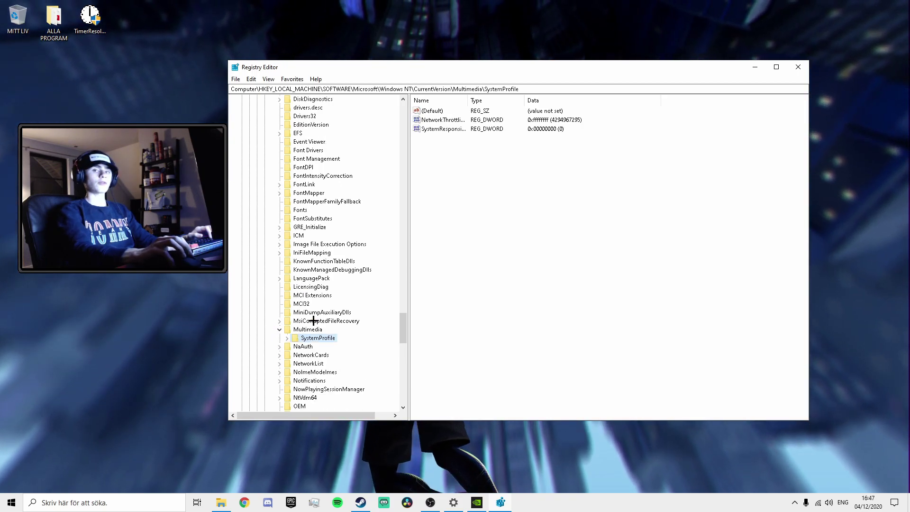
Set NetworkThrottlingIndex to hexadecimal ffffffff and accept 0 as the SystemResponsiveness value in the SystemProfile key.
double_click(443, 120)
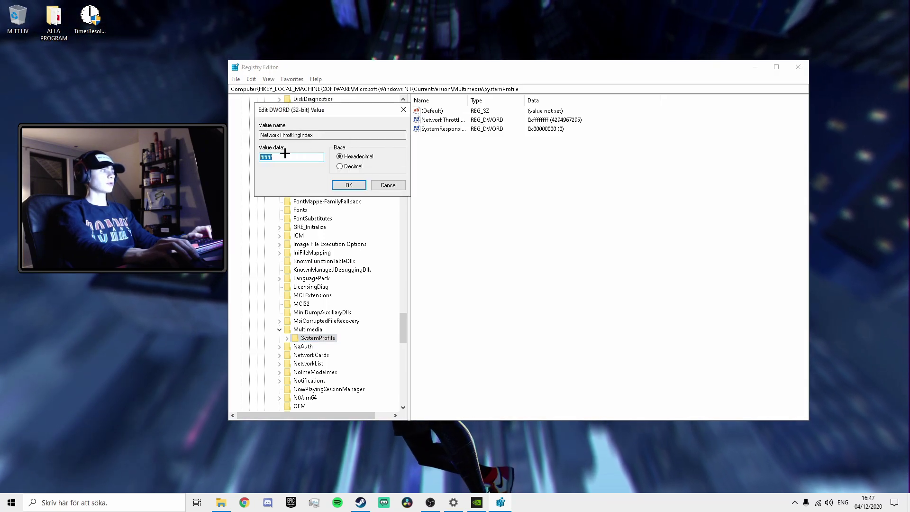
text(f)
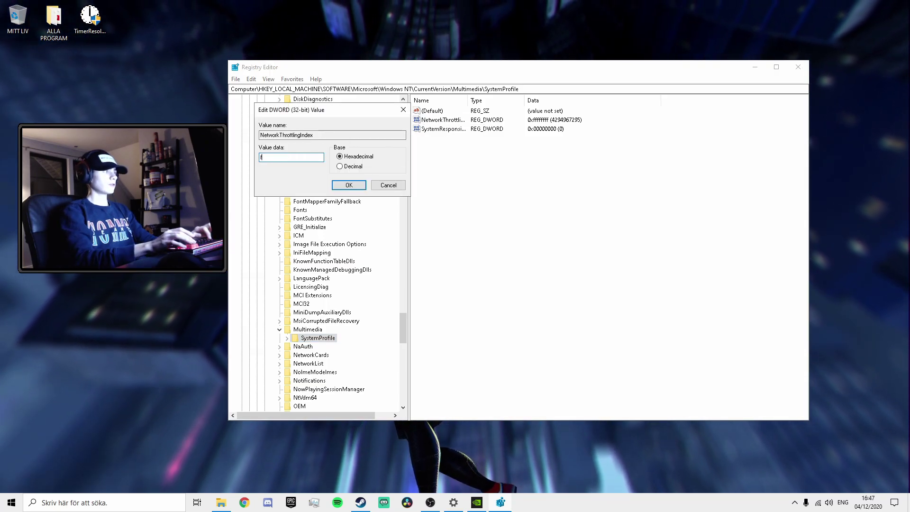
text(fffffff)
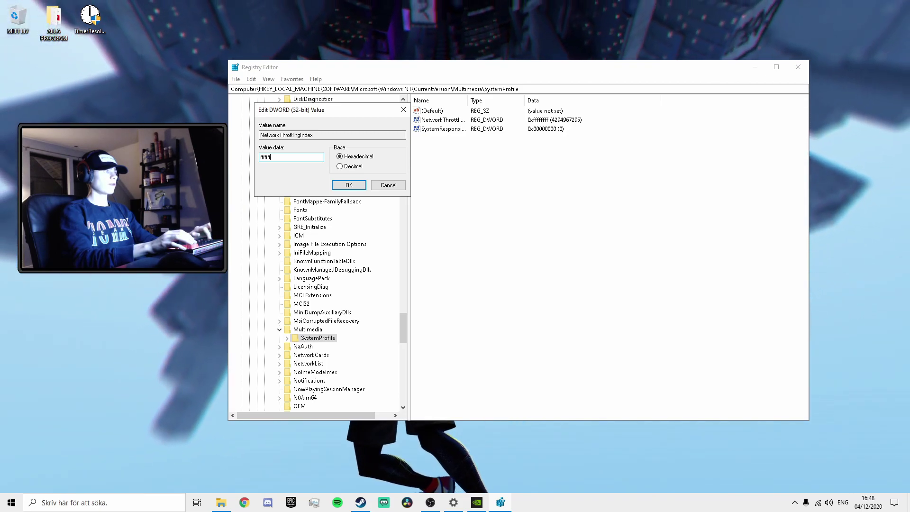
key(Return)
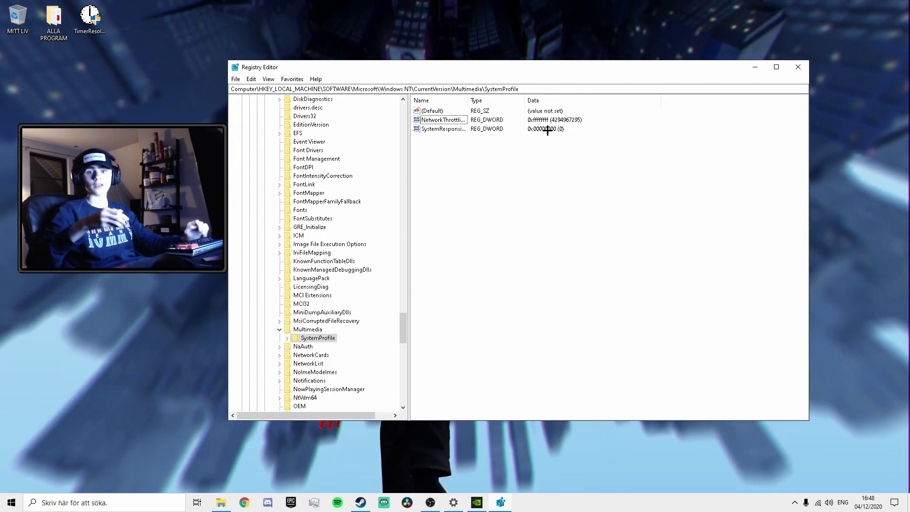
double_click(453, 129)
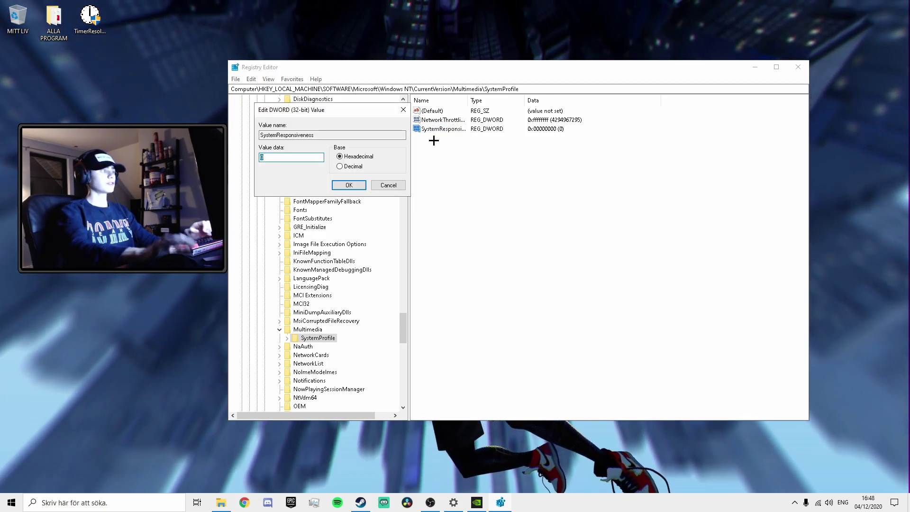
key(Return)
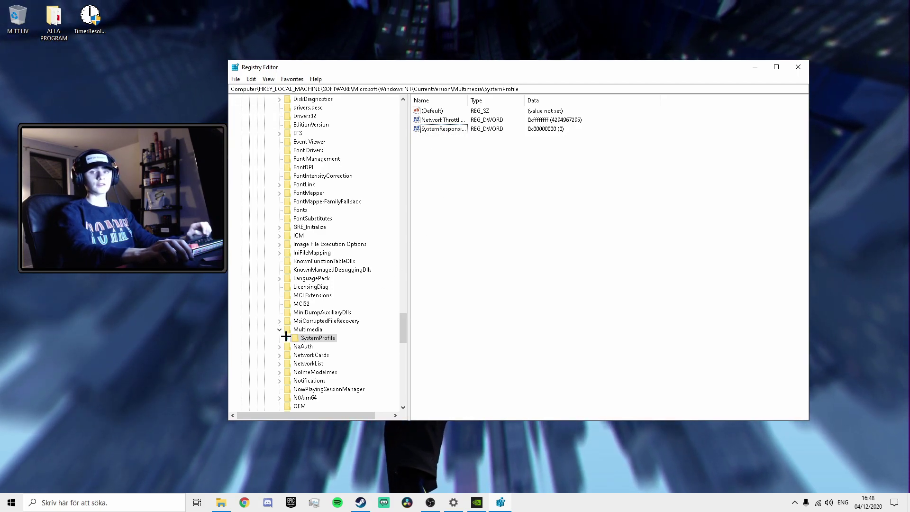
Open the Games key under SystemProfile\Tasks and accept 0 as its Affinity value.
click(310, 346)
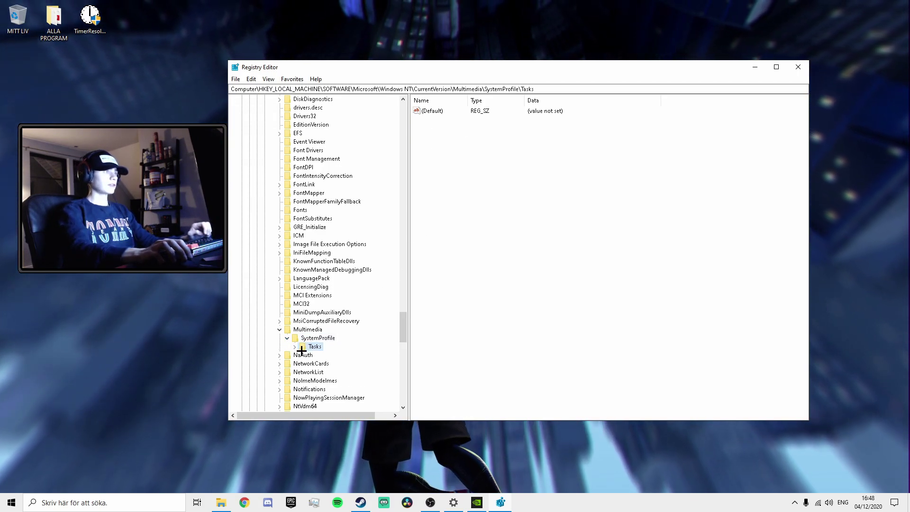
click(294, 346)
click(315, 332)
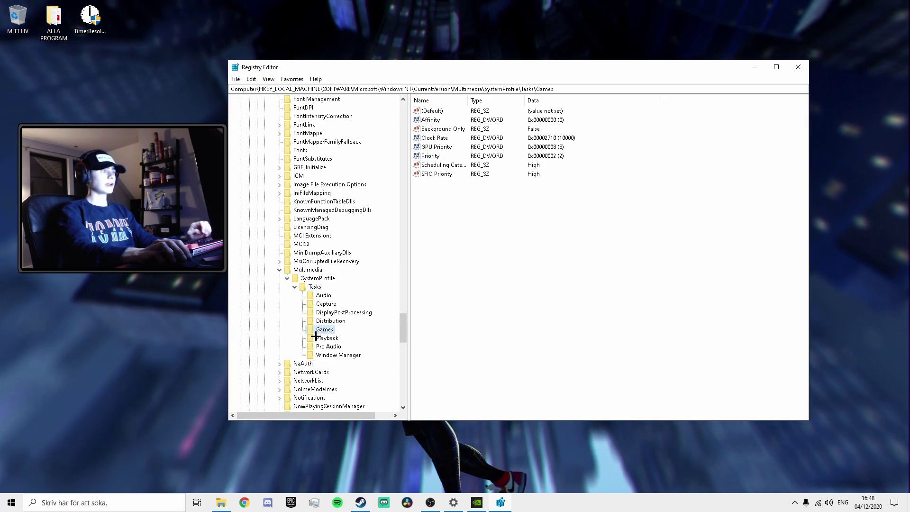
double_click(433, 121)
key(Return)
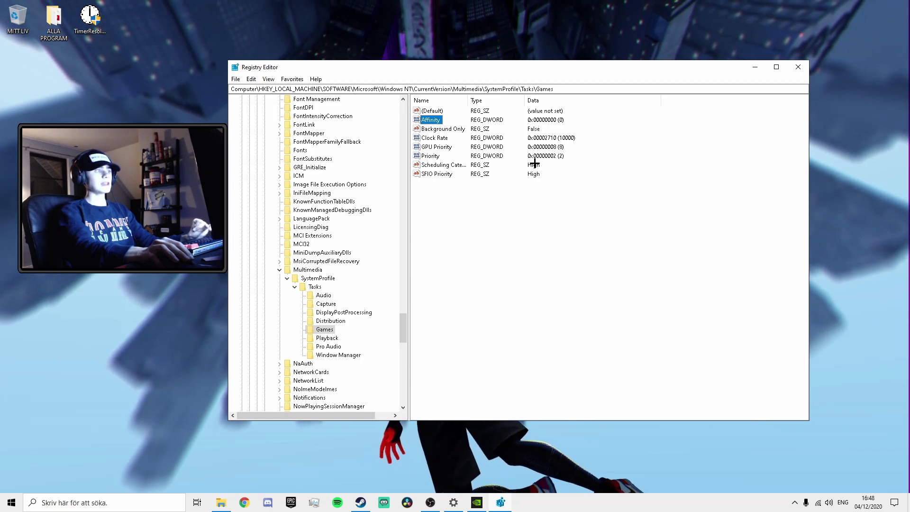
Set both Scheduling Category and SFIO Priority to High in the Games key.
double_click(440, 166)
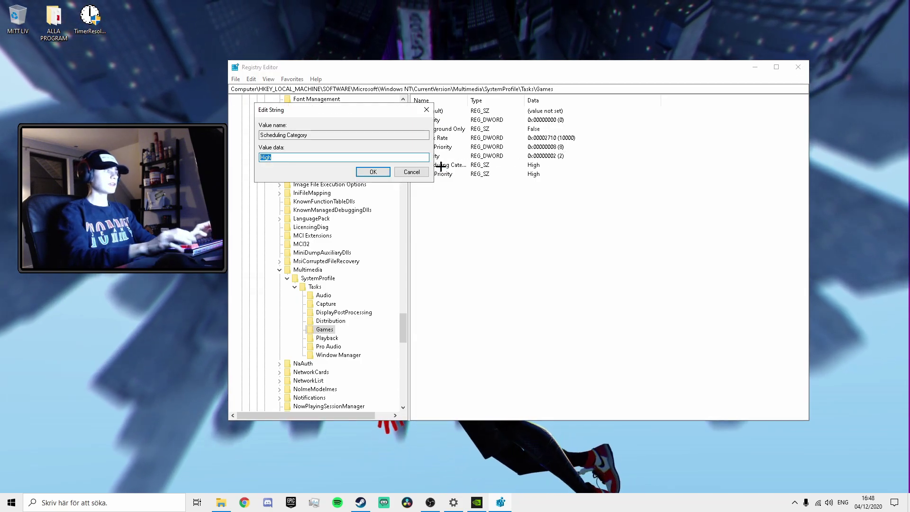
key(BackSpace)
text(High)
key(Return)
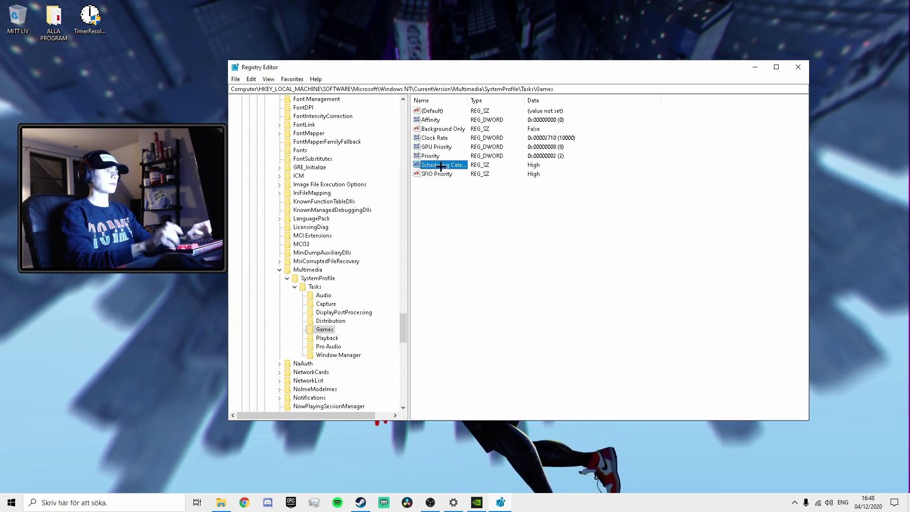
double_click(440, 173)
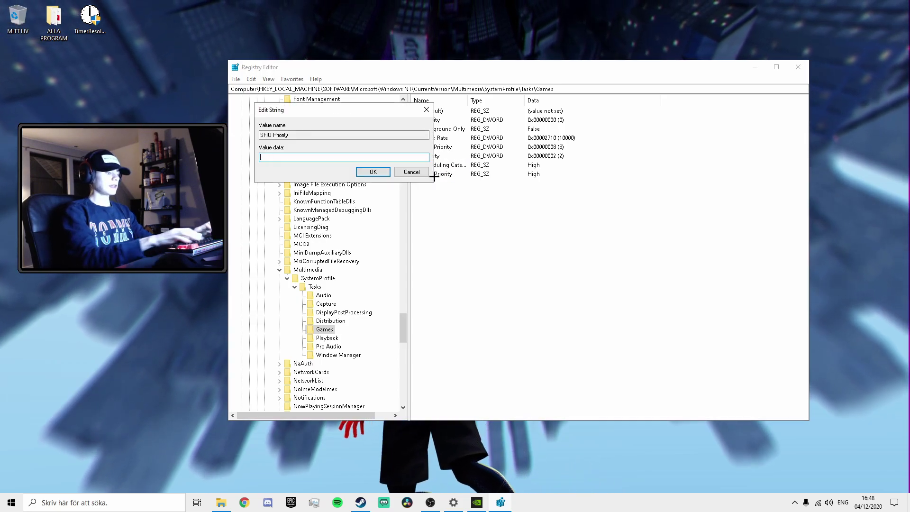
text(High)
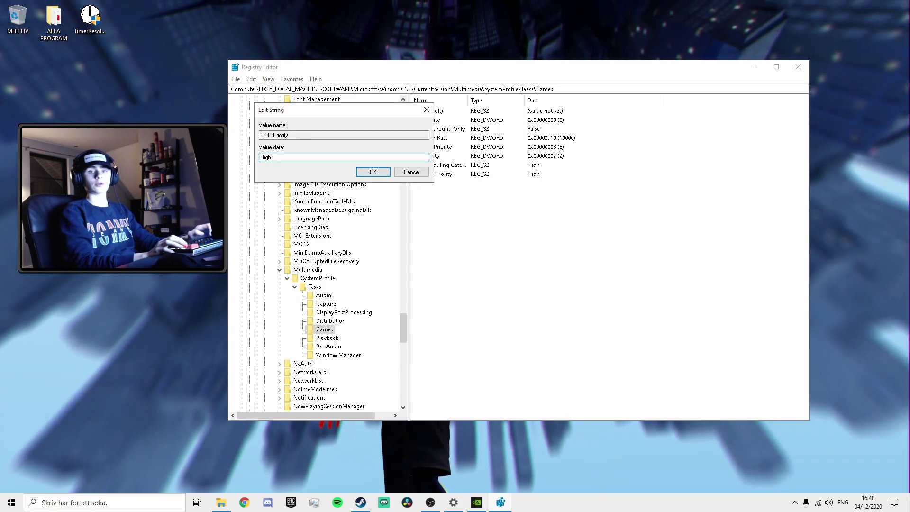
key(Return)
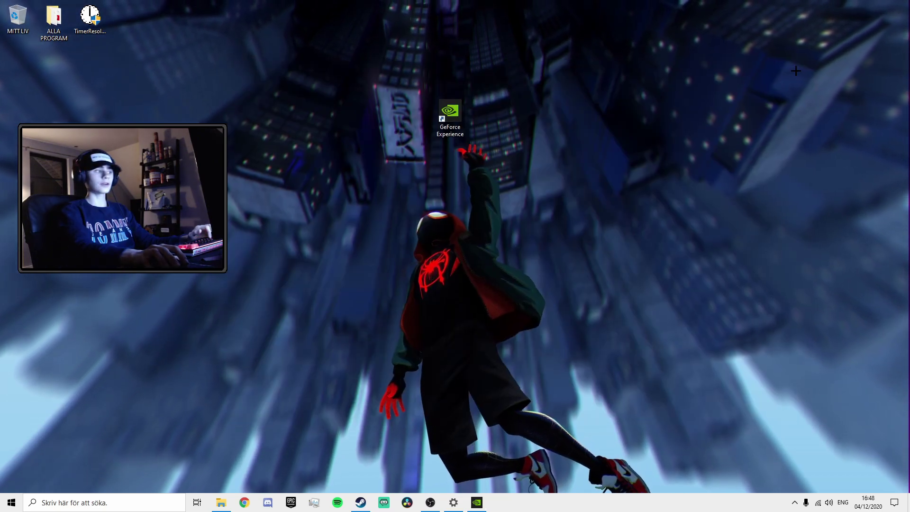
Move the GeForce Experience desktop shortcut into the row with the other desktop icons.
drag(446, 127, 126, 19)
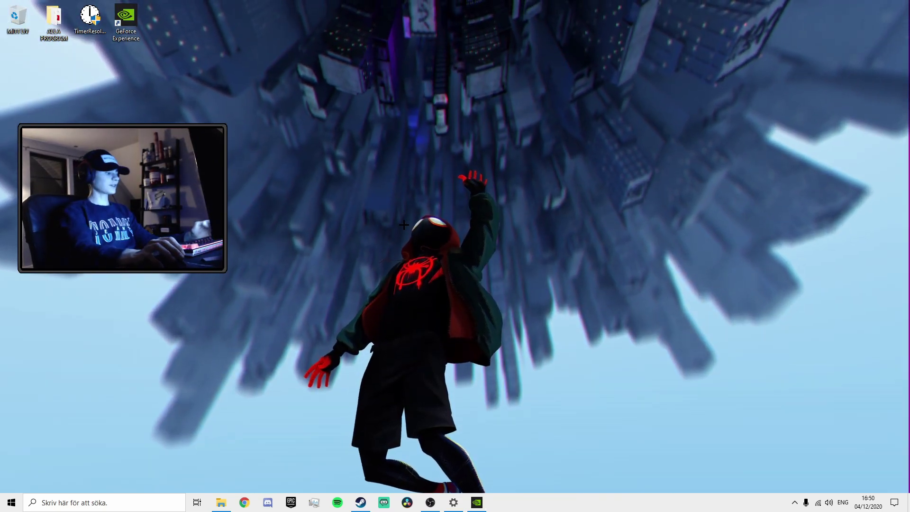
key(super+r)
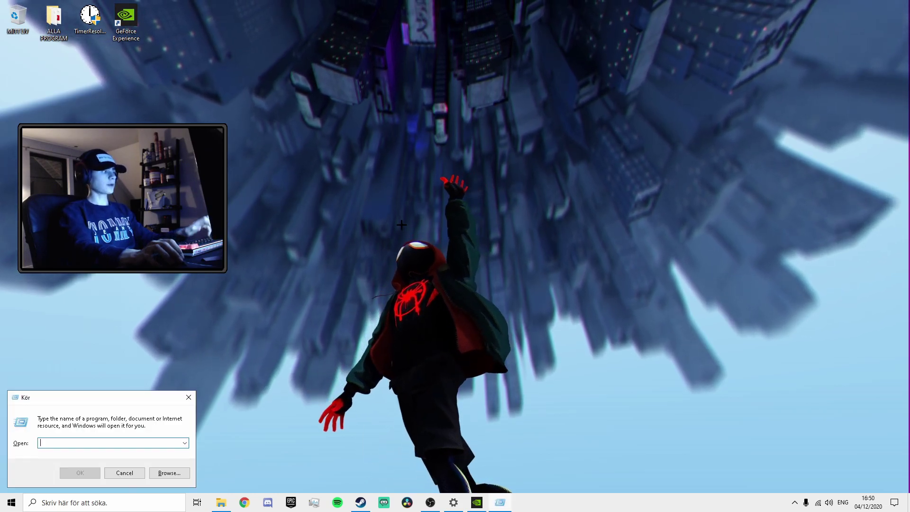
drag(121, 401, 421, 300)
click(489, 296)
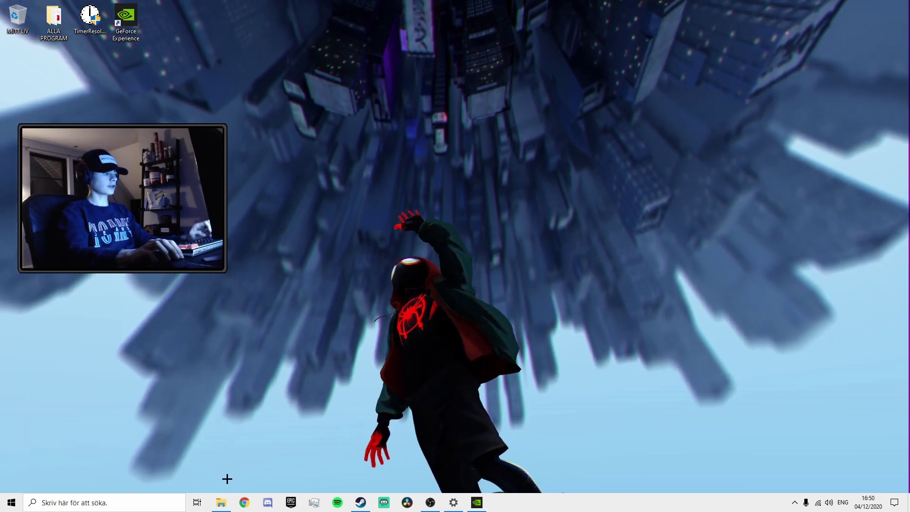
Find Run through Windows search, launch it and open the %temp% folder.
click(122, 503)
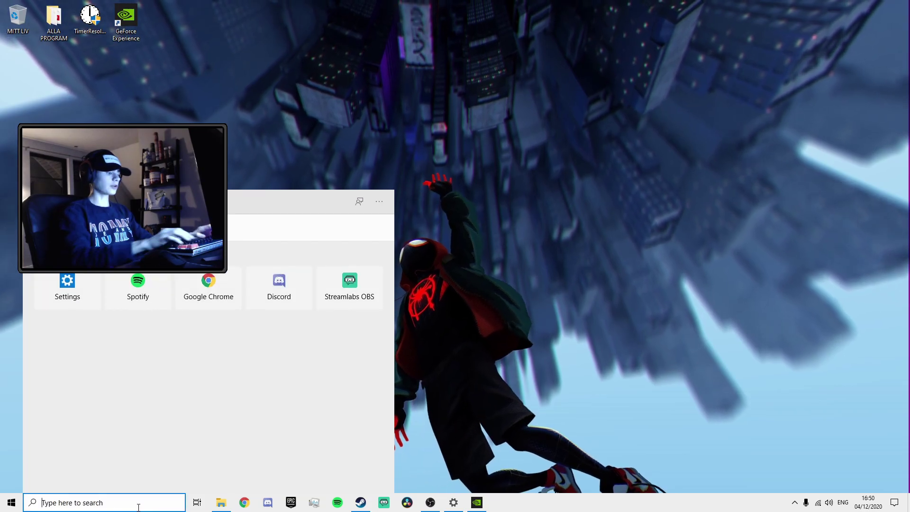
text(run)
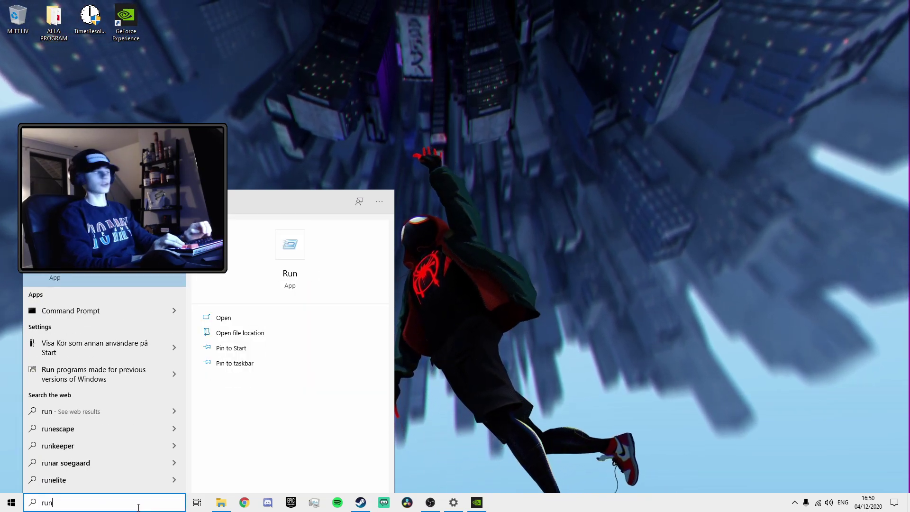
key(Return)
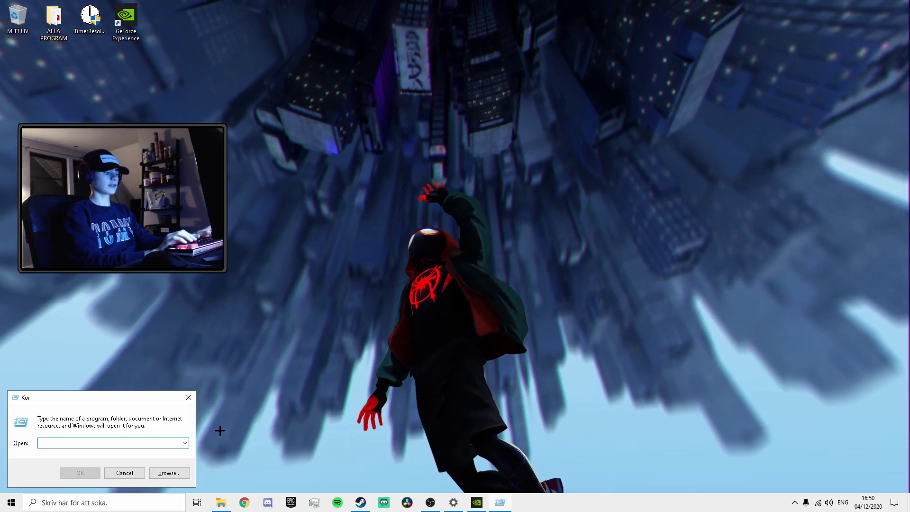
text(%temp)
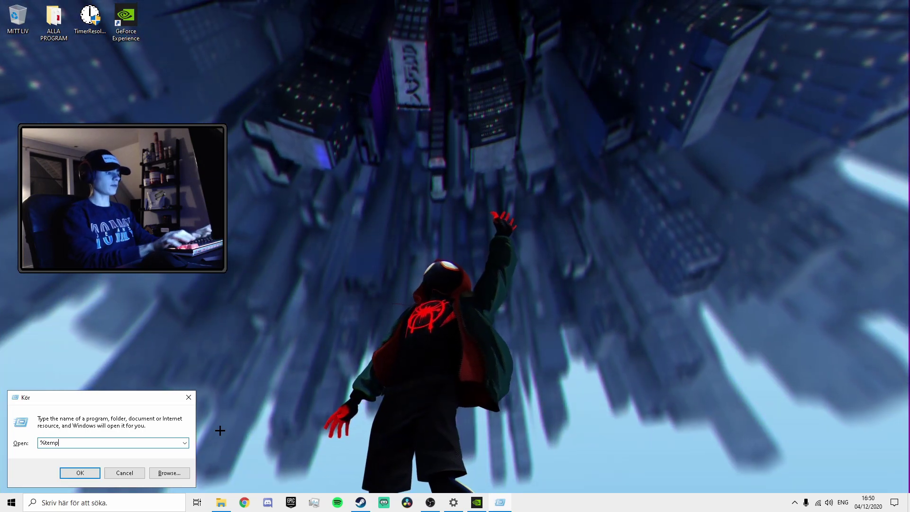
text(%)
key(Return)
Delete all items in the user's AppData\Local\Temp folder and close its window.
key(ctrl+a)
right_click(287, 228)
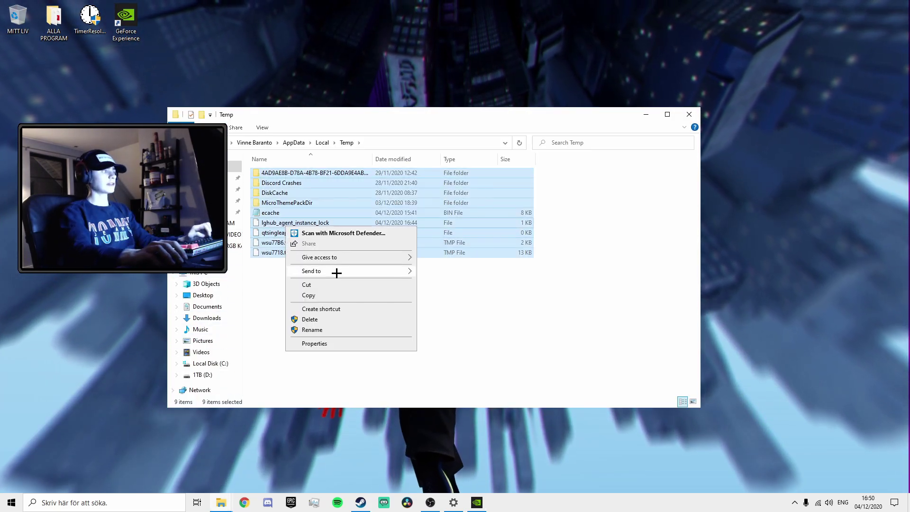
click(313, 319)
key(alt+F4)
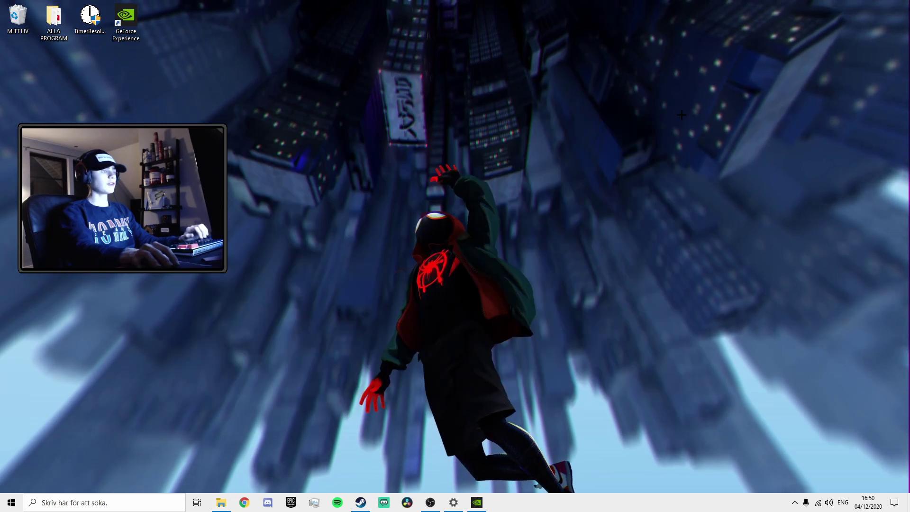
Open the C:\Windows\Temp folder from Run, delete all its items and close the window.
key(super+r)
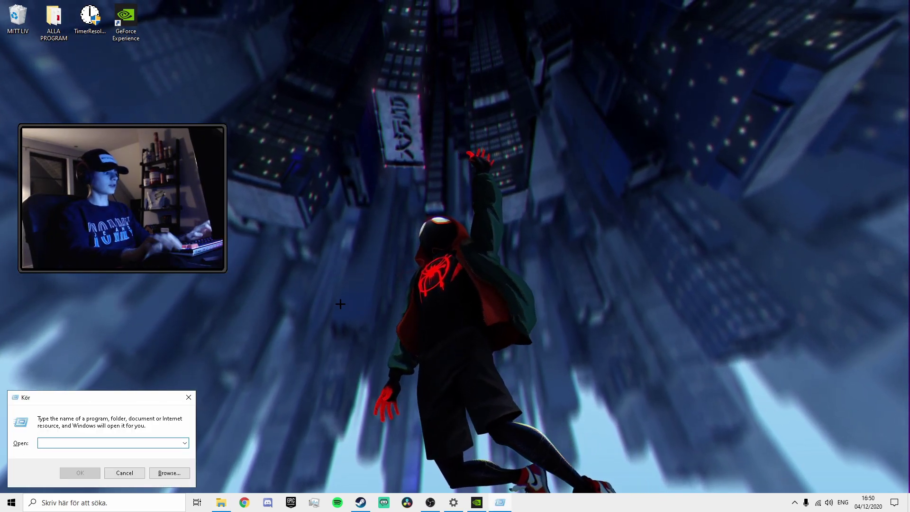
key(Return)
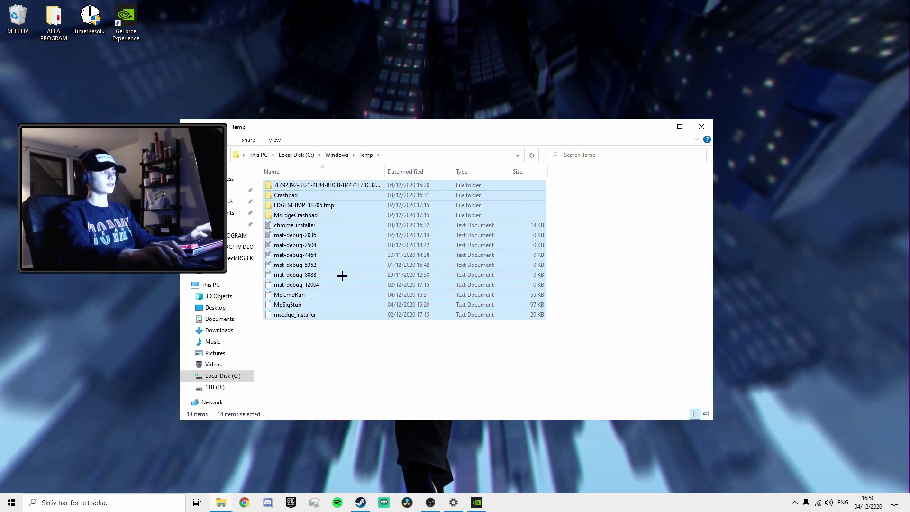
key(alt+F4)
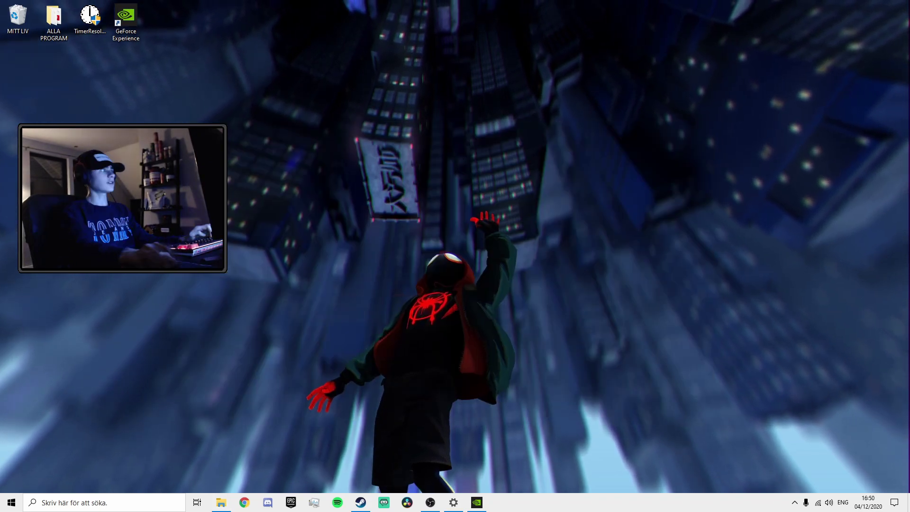
Empty the Recycle Bin named MITT LIV and skip the access-denied folder in the Windows\Temp deletion.
drag(17, 16, 304, 66)
right_click(303, 66)
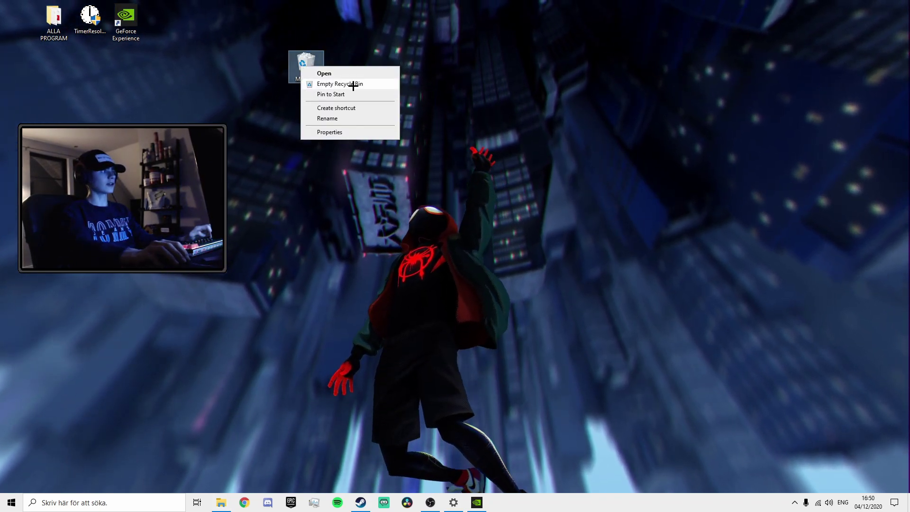
click(350, 84)
click(490, 257)
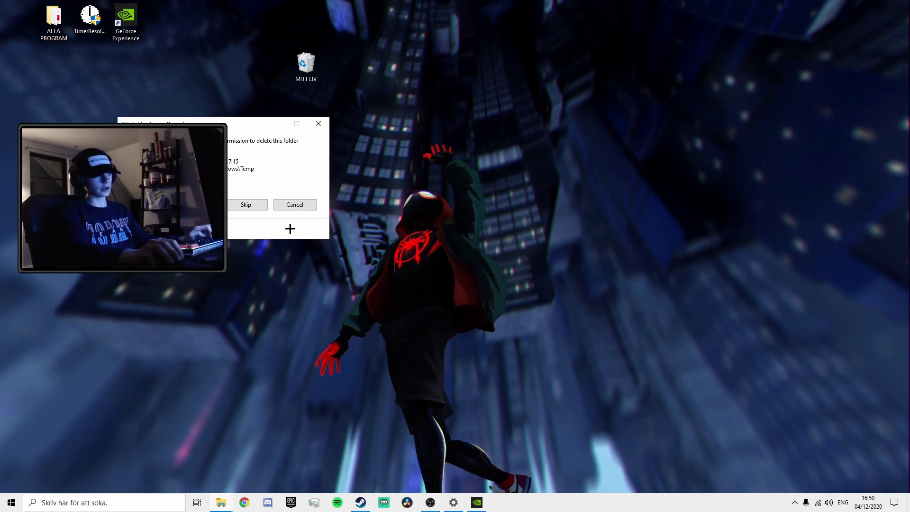
click(245, 204)
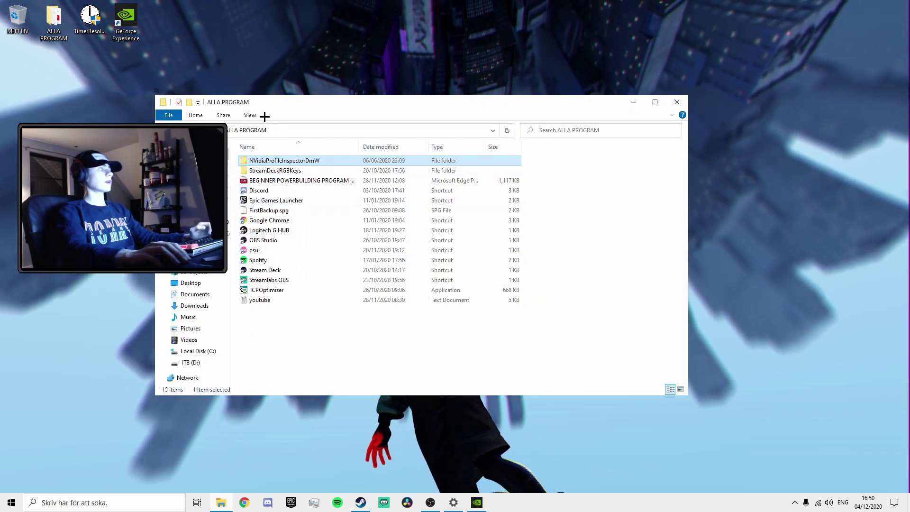
Open the properties of Local Disk (C:) and launch Disk Clean-up for the drive.
key(alt+Left)
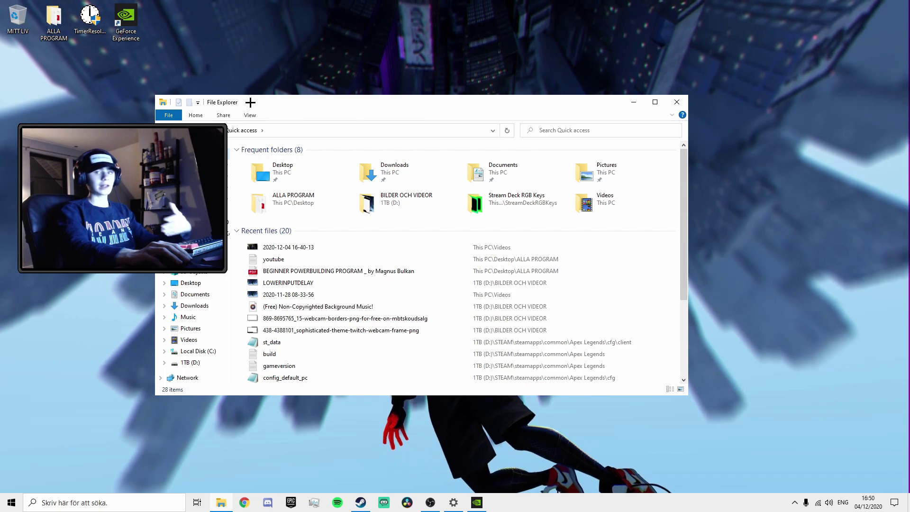
right_click(201, 351)
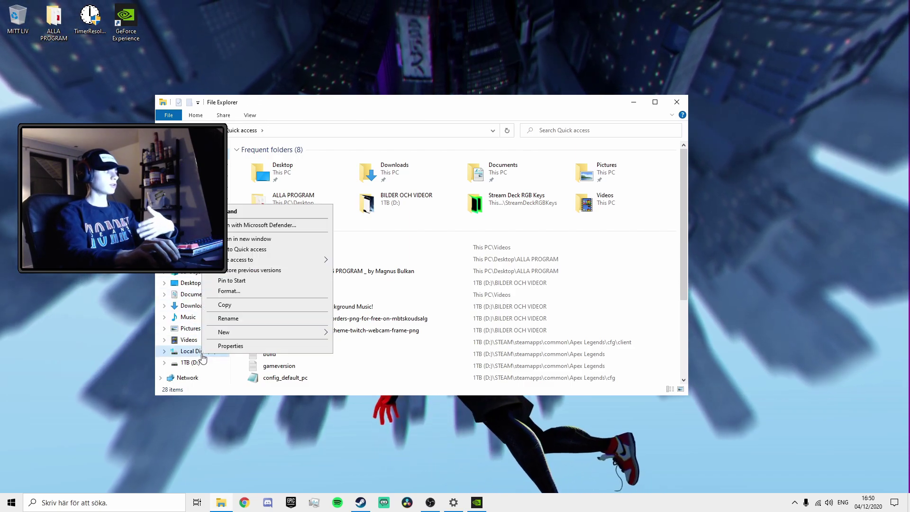
click(230, 346)
click(382, 413)
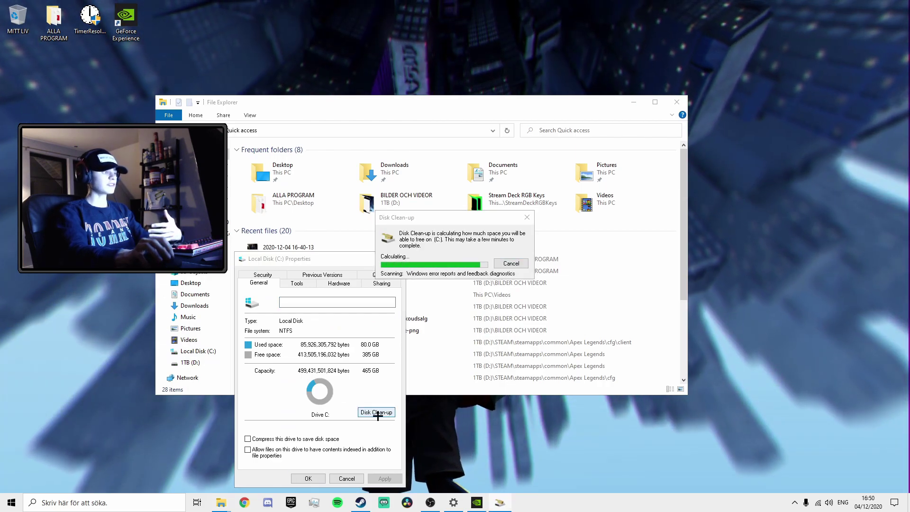
Mark every file category in Disk Clean-up for C:, including DirectX Shader Cache and Delivery Optimisation Files, and permanently delete the files.
click(32, 95)
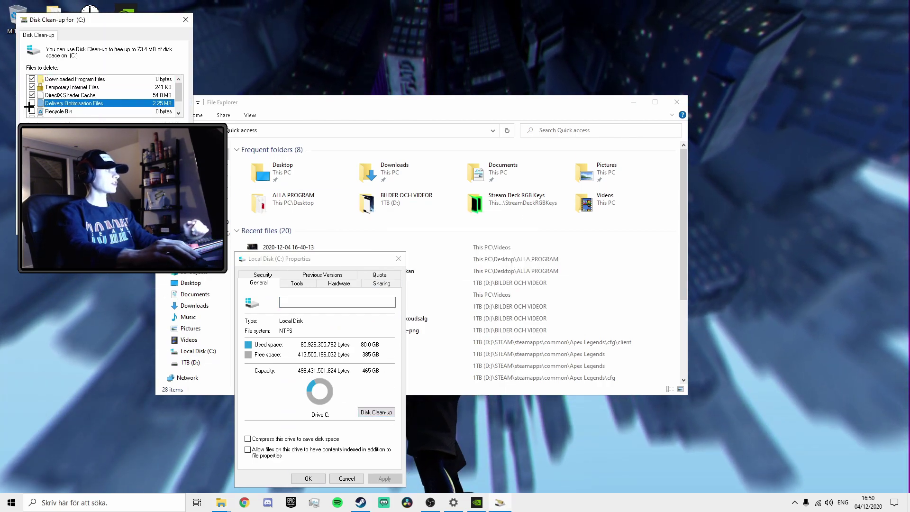
click(32, 103)
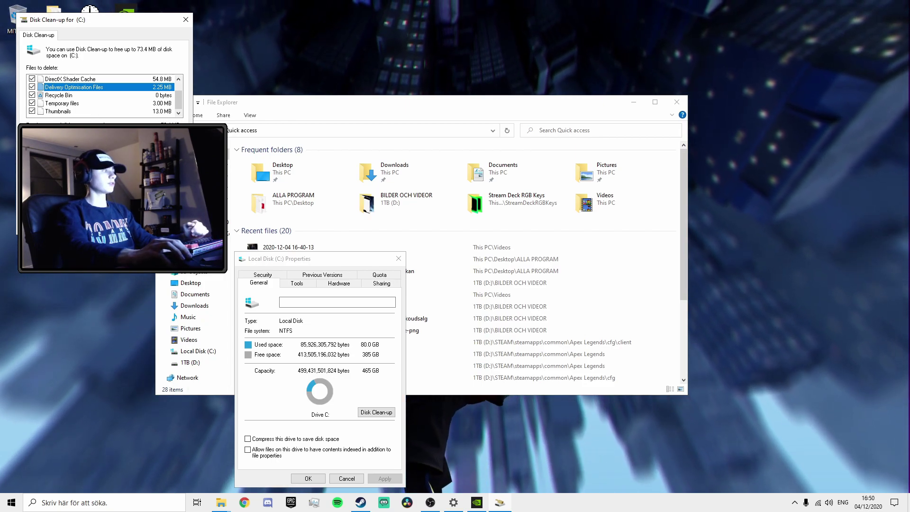
key(Return)
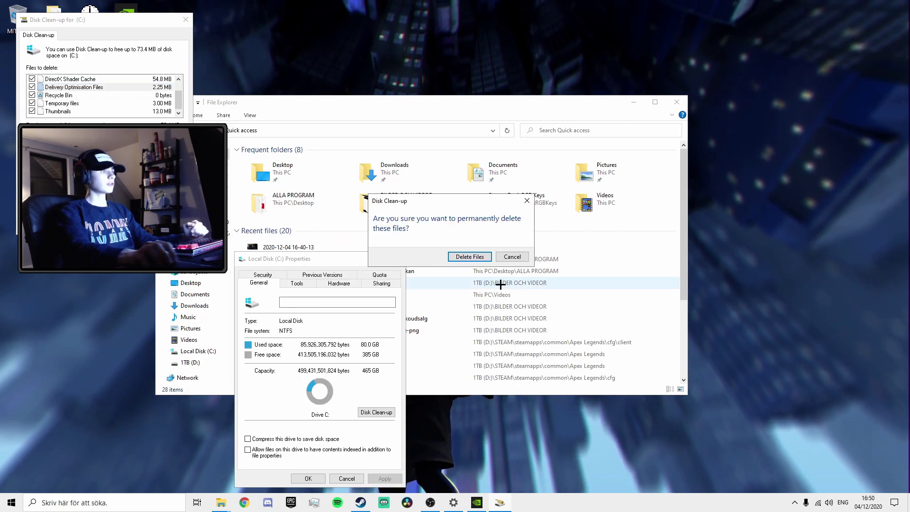
click(469, 256)
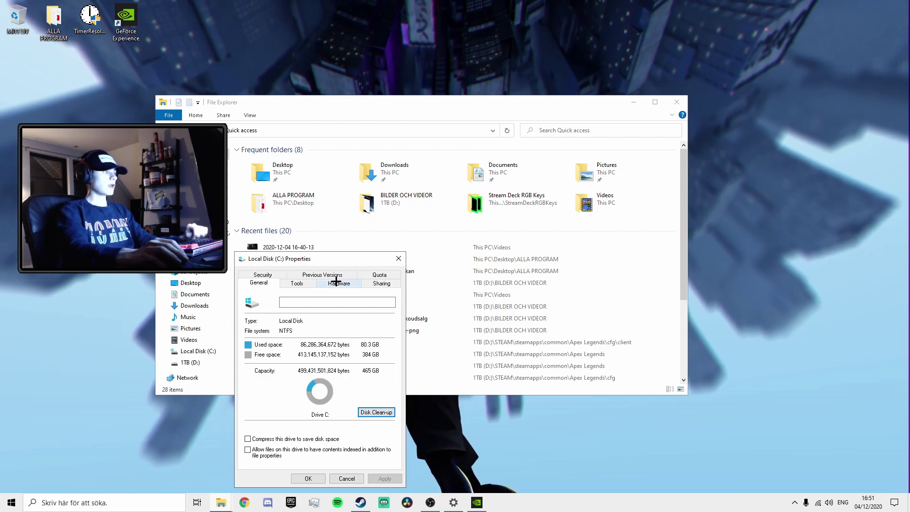
Open Optimise Drives from the properties of Local Disk (C:) and optimise the C: solid state drive.
click(297, 284)
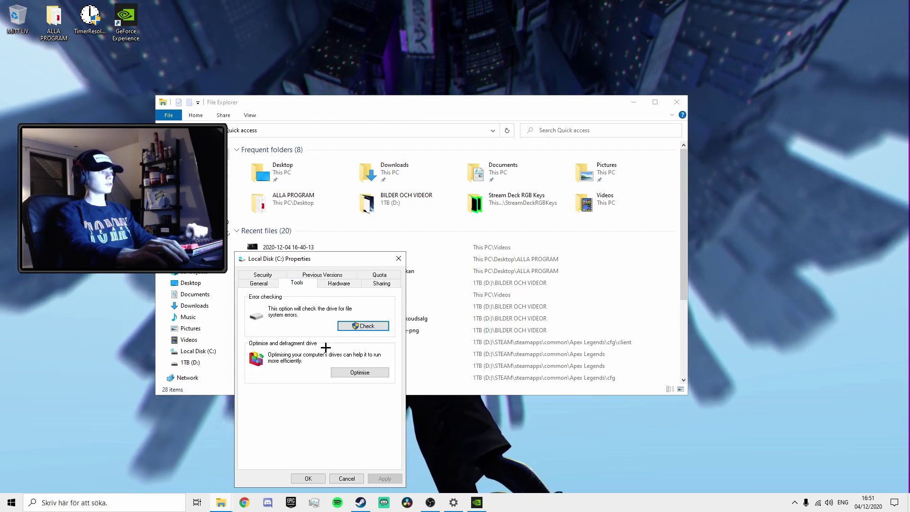
click(359, 373)
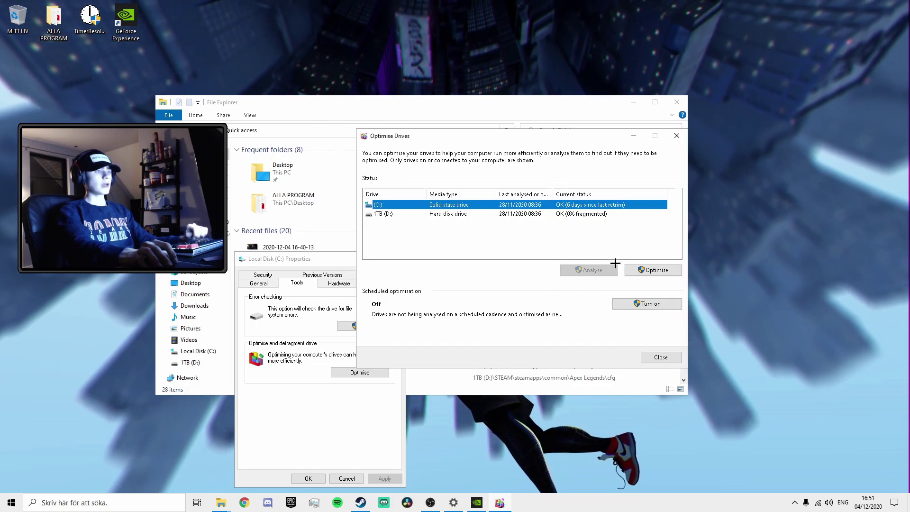
click(598, 276)
Analyse the 1TB (D:) hard disk drive, start optimising it, and minimise all windows to show the desktop.
key(Down)
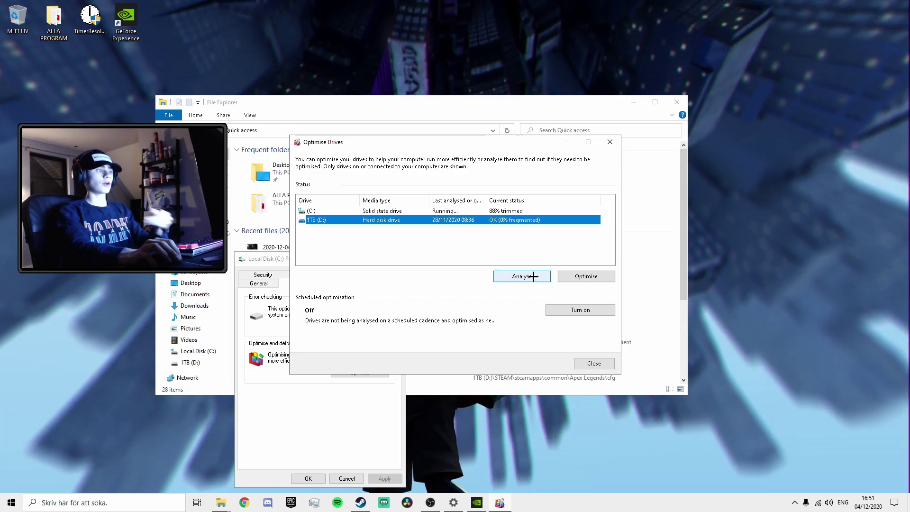
click(529, 273)
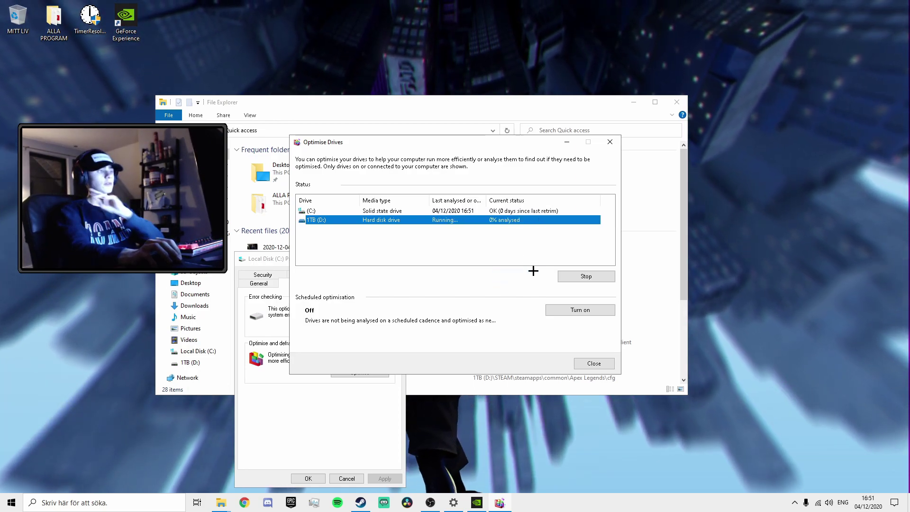
click(581, 277)
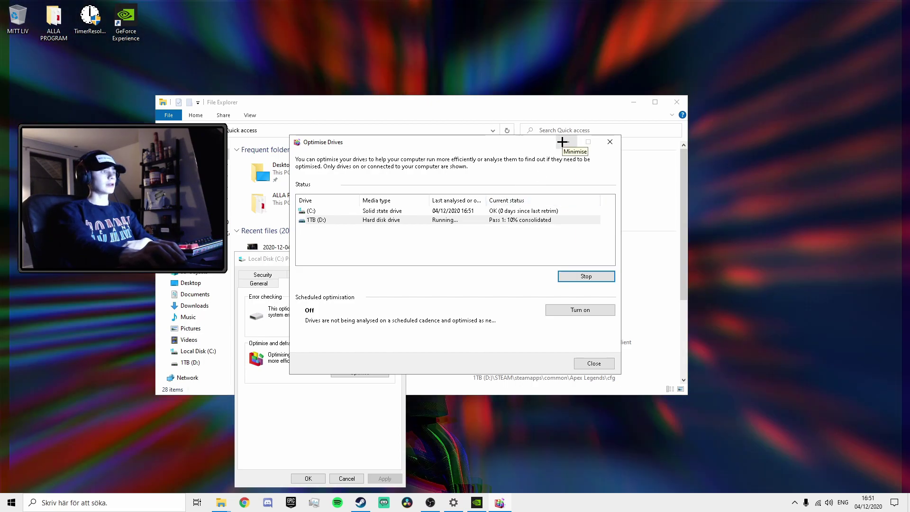
click(566, 142)
key(super+d)
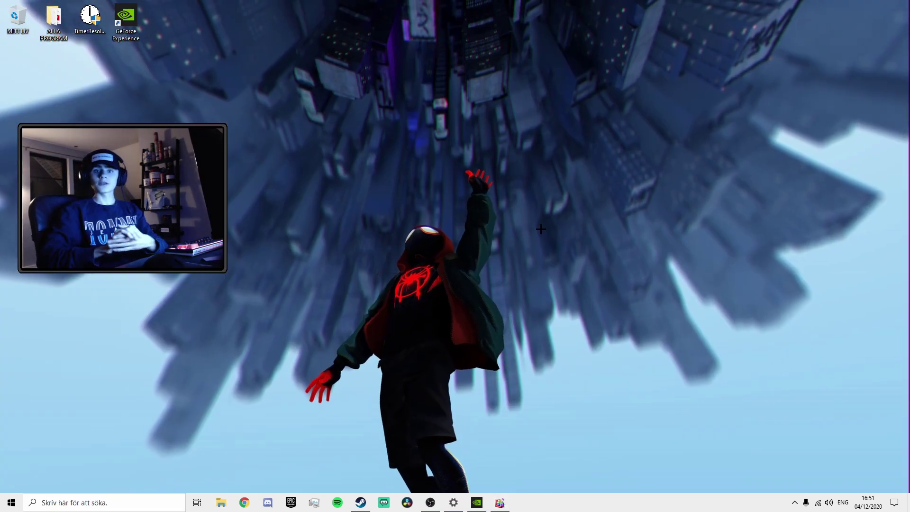